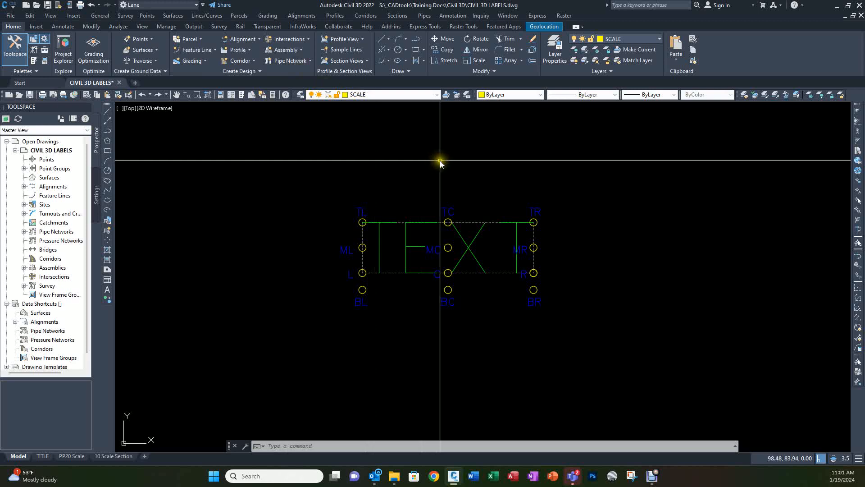
- Examine the justification points around the TEXT sample and the extent of its dashed bounding rectangle
{"action": "middle_click_drag", "start_coordinate": [440, 161], "coordinate": [439, 185]}
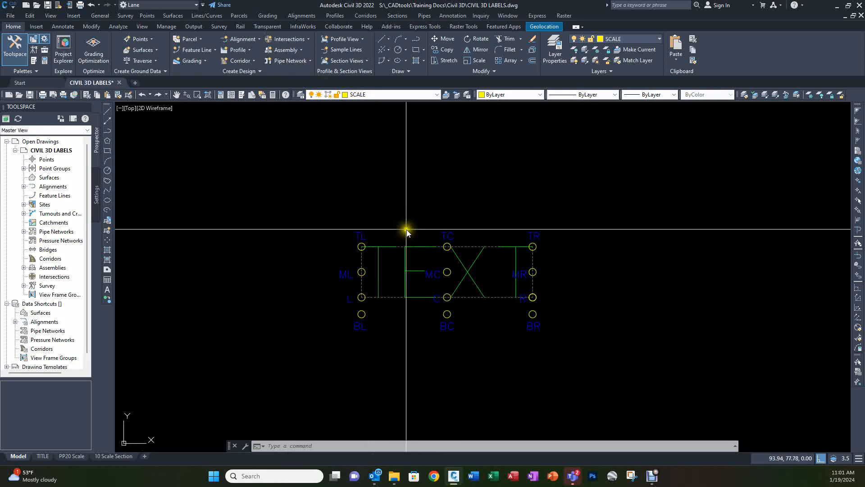
{"action": "middle_click_drag", "start_coordinate": [408, 228], "coordinate": [402, 194]}
{"action": "scroll", "coordinate": [402, 195], "scroll_direction": "up", "scroll_amount": 5}
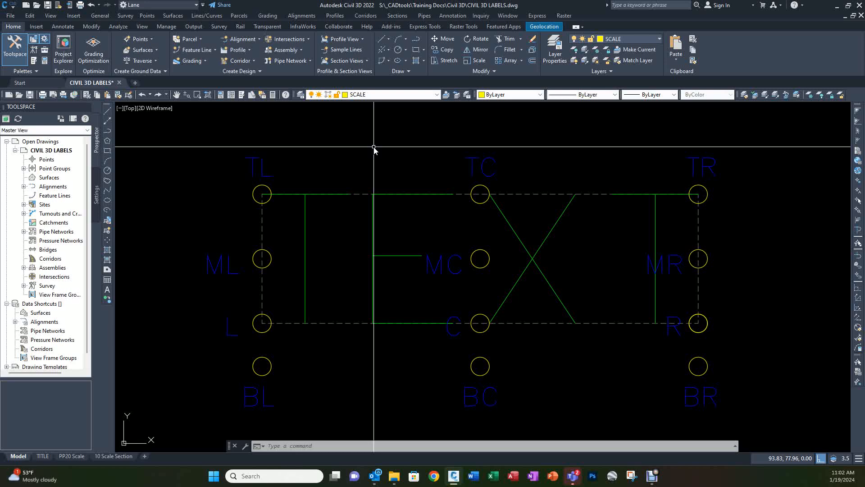
{"action": "left_click", "coordinate": [262, 225]}
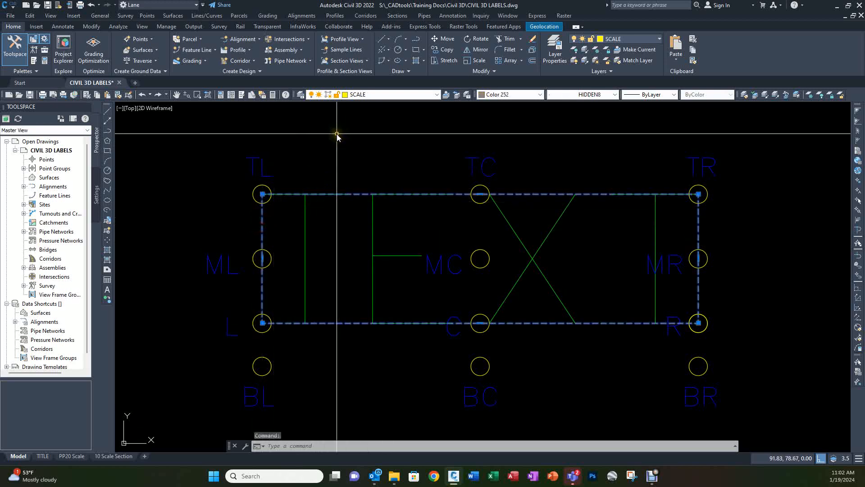
{"action": "key", "text": "Escape"}
{"action": "key", "text": "Escape"}
{"action": "key", "text": "Escape"}
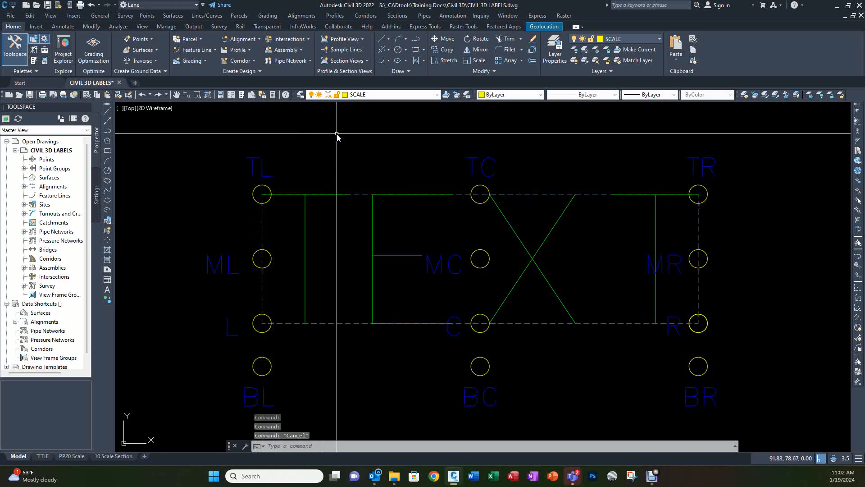
{"action": "middle_click_drag", "start_coordinate": [338, 154], "coordinate": [315, 141]}
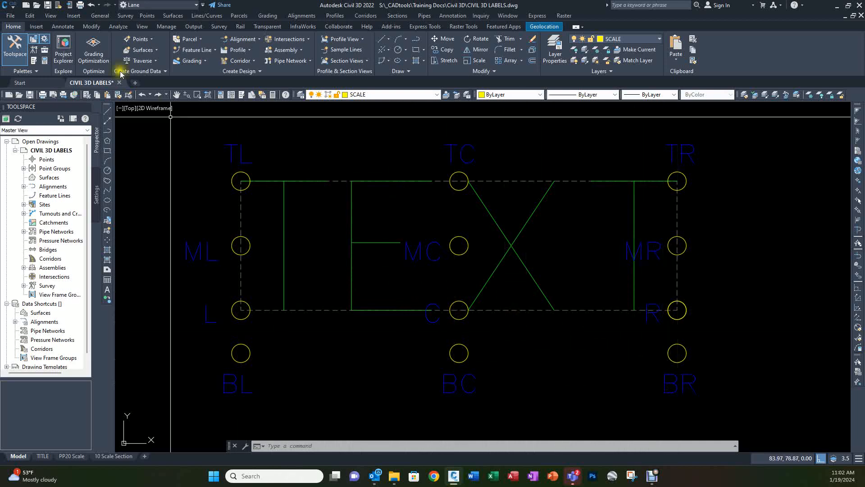
- Create a new note label style from the Add Labels dialog and name it LABEL
{"action": "left_click", "coordinate": [99, 15]}
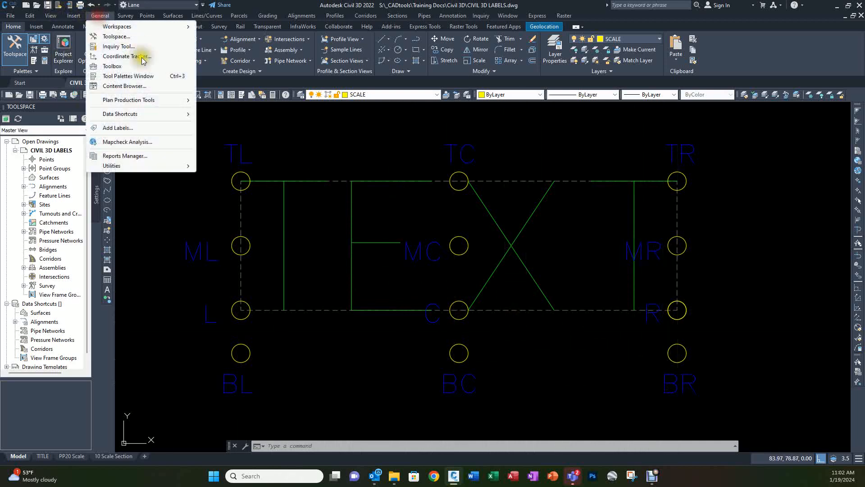
{"action": "left_click", "coordinate": [117, 128]}
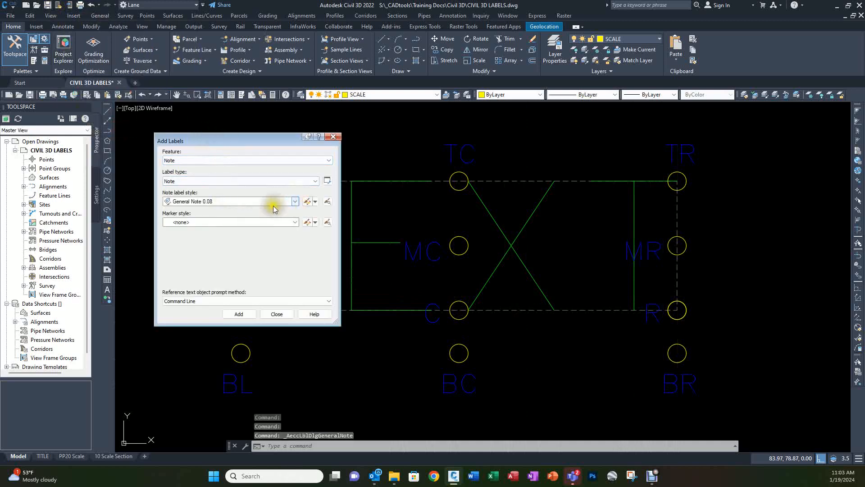
{"action": "left_click", "coordinate": [307, 202]}
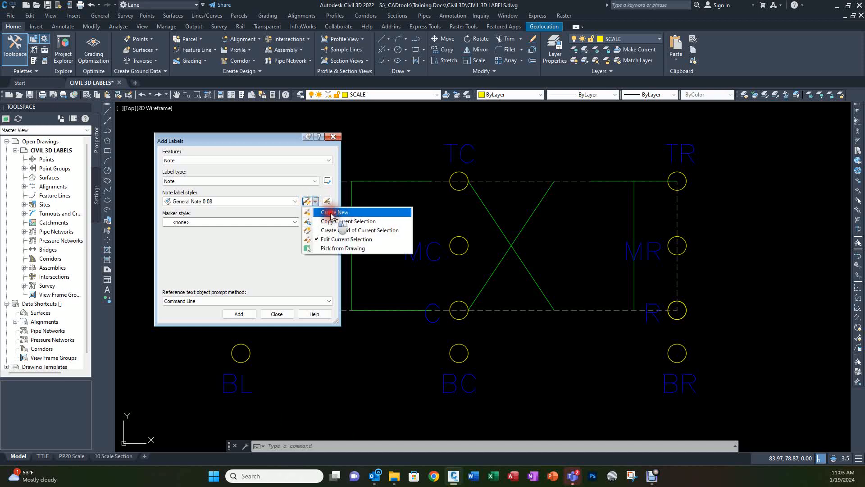
{"action": "left_click", "coordinate": [332, 213]}
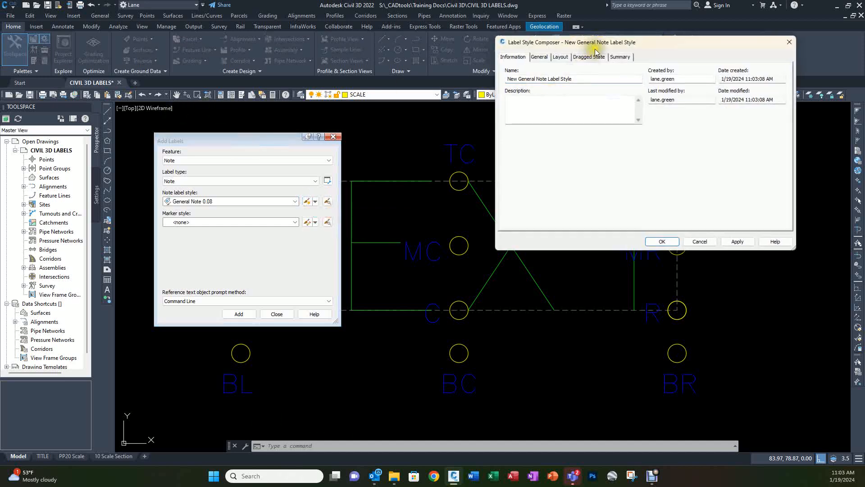
{"action": "left_click_drag", "start_coordinate": [675, 45], "coordinate": [507, 99]}
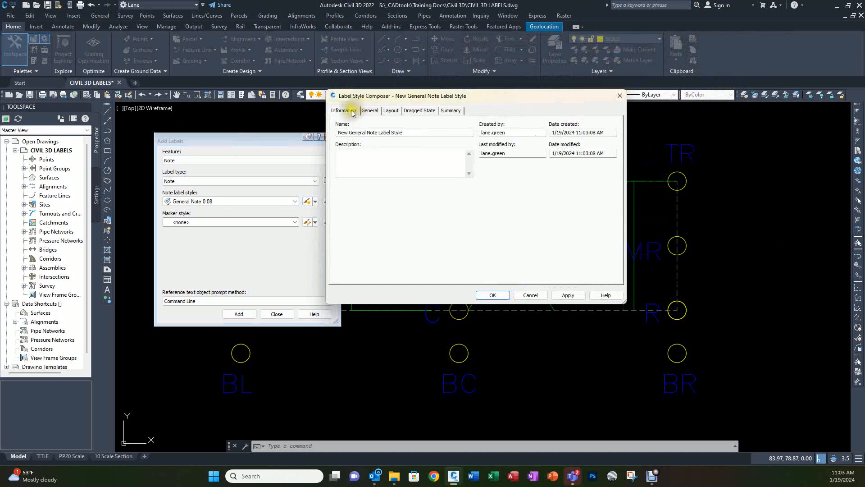
{"action": "left_click", "coordinate": [415, 131]}
{"action": "left_click_drag", "start_coordinate": [415, 131], "coordinate": [325, 132]}
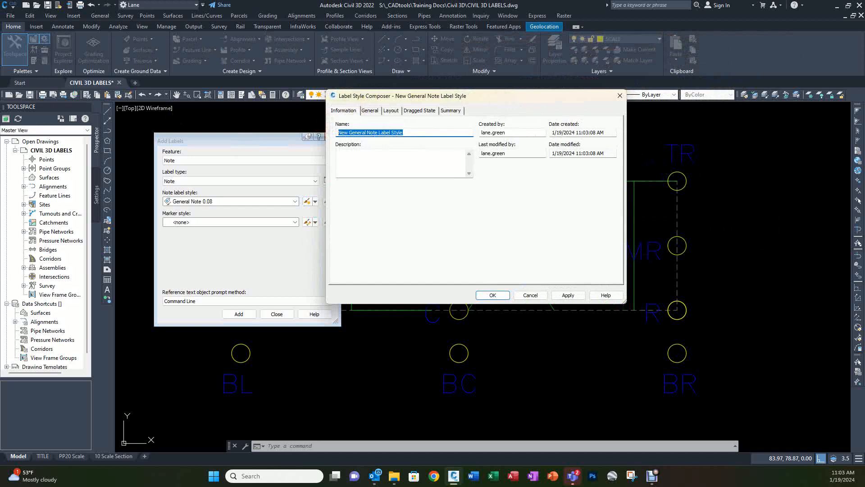
{"action": "type", "text": "LABEL"}
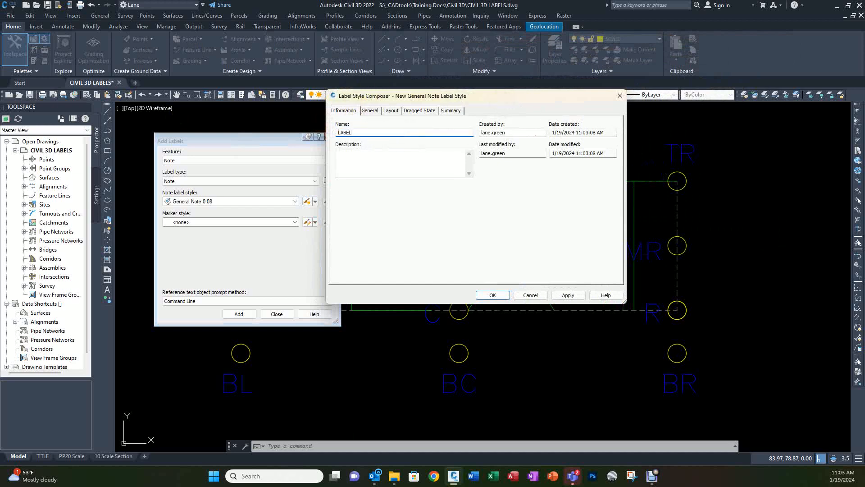
- Set the label's text style to simplex and look at the orientation reference options
{"action": "left_click", "coordinate": [372, 113]}
{"action": "left_click", "coordinate": [449, 149]}
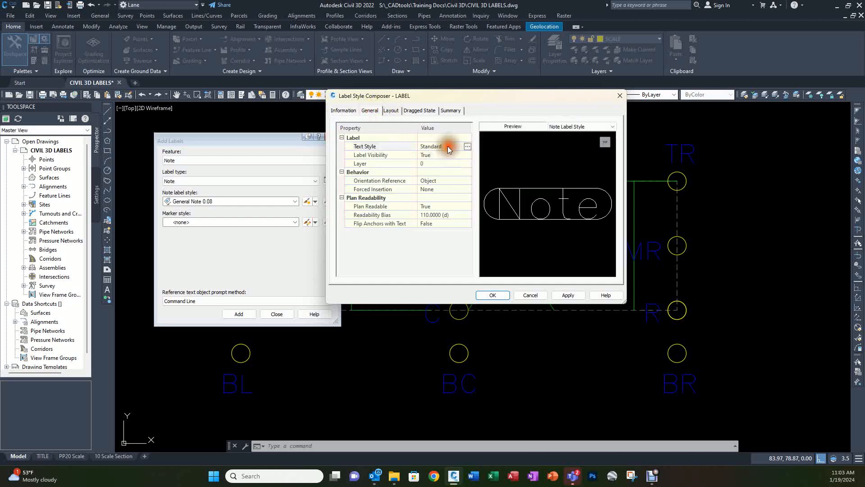
{"action": "left_click", "coordinate": [468, 146]}
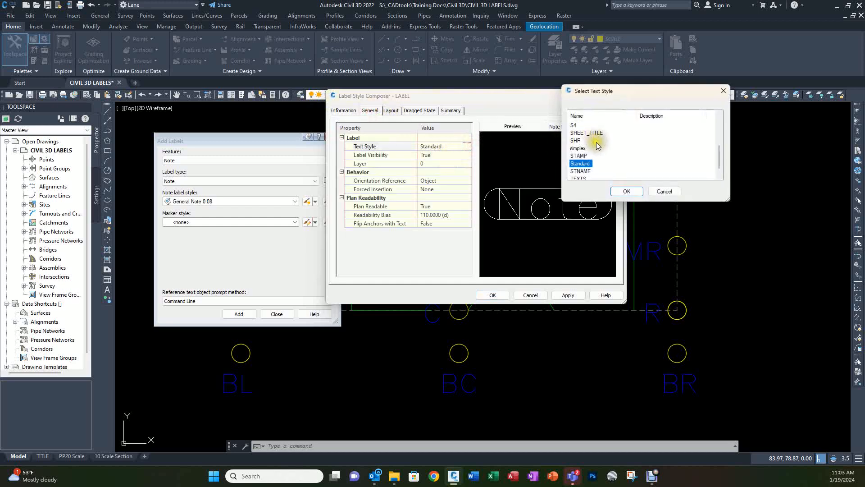
{"action": "left_click", "coordinate": [579, 148]}
{"action": "left_click", "coordinate": [624, 191]}
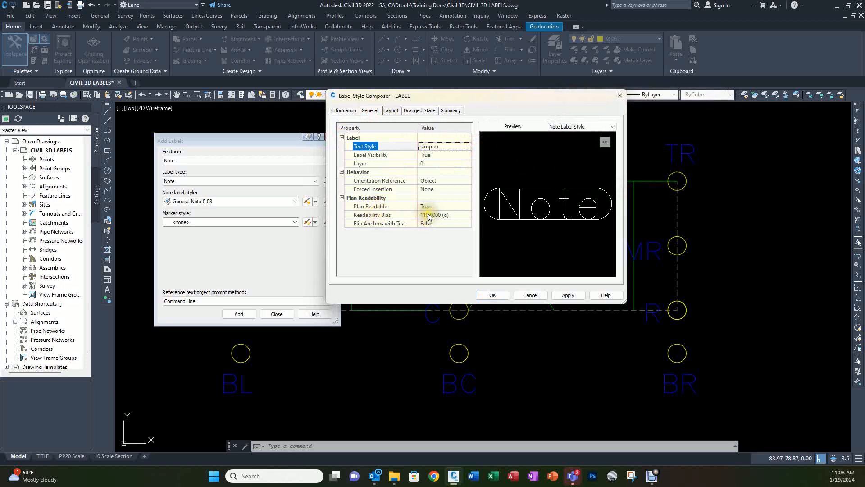
{"action": "left_click", "coordinate": [440, 180]}
{"action": "left_click", "coordinate": [439, 181]}
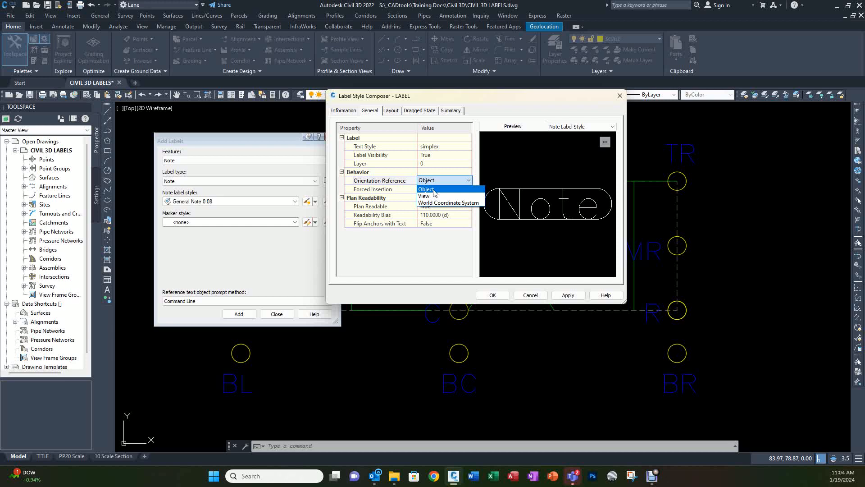
- Replace the contents of the label's Text component with "THIS IS TEXT"
{"action": "left_click", "coordinate": [394, 113]}
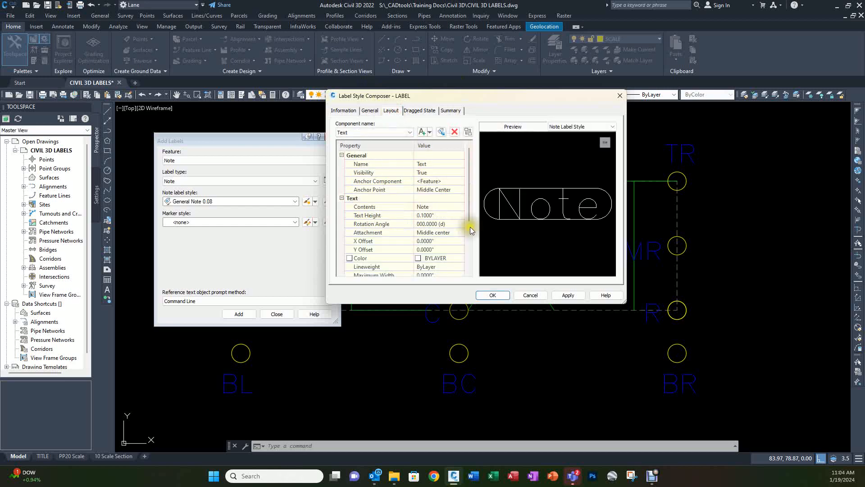
{"action": "left_click", "coordinate": [436, 207]}
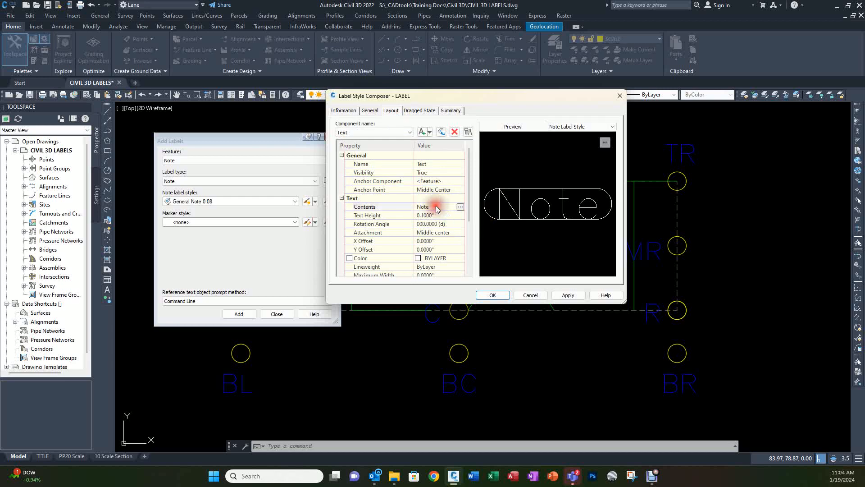
{"action": "left_click", "coordinate": [460, 206]}
{"action": "key", "text": "ctrl+a"}
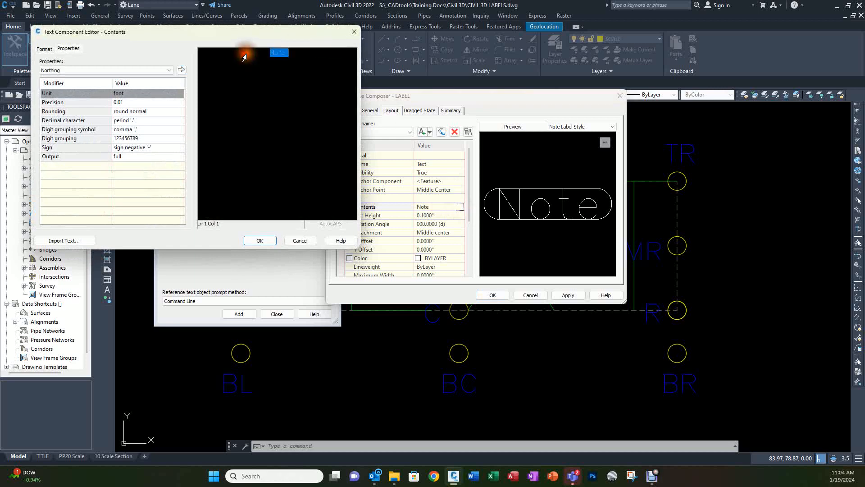
{"action": "type", "text": "THIS IS TEXT"}
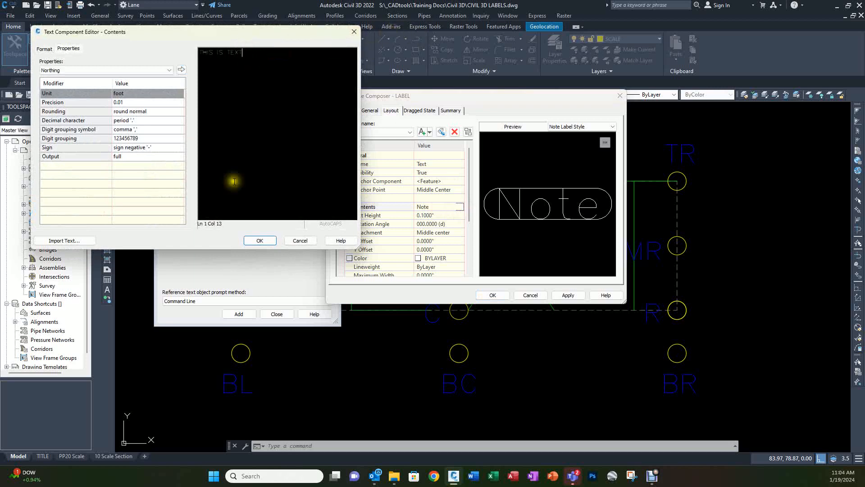
{"action": "left_click", "coordinate": [260, 240]}
- Set the text border's visibility to False and save the label style
{"action": "scroll", "coordinate": [428, 241], "scroll_direction": "down", "scroll_amount": 2}
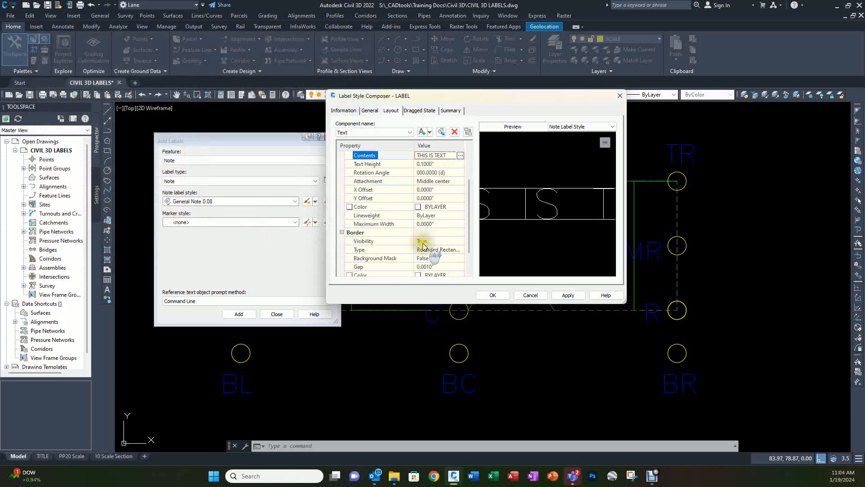
{"action": "left_click", "coordinate": [432, 241]}
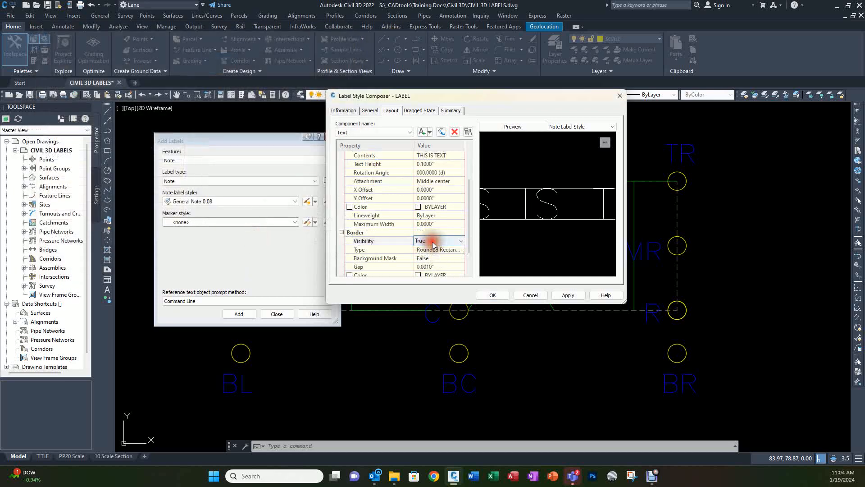
{"action": "left_click", "coordinate": [431, 242]}
{"action": "left_click", "coordinate": [423, 250]}
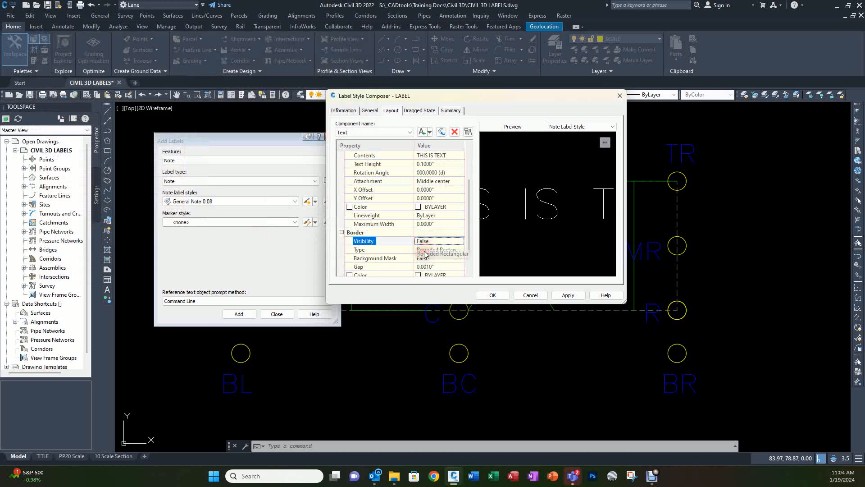
{"action": "left_click", "coordinate": [492, 295]}
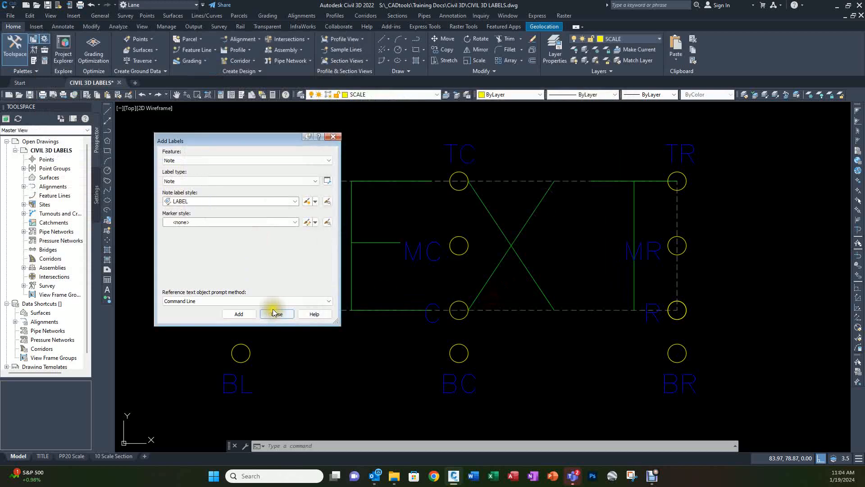
- Place one note label with the LABEL style in the empty space above the TEXT sample
{"action": "left_click", "coordinate": [239, 314]}
{"action": "scroll", "coordinate": [415, 275], "scroll_direction": "down", "scroll_amount": 5}
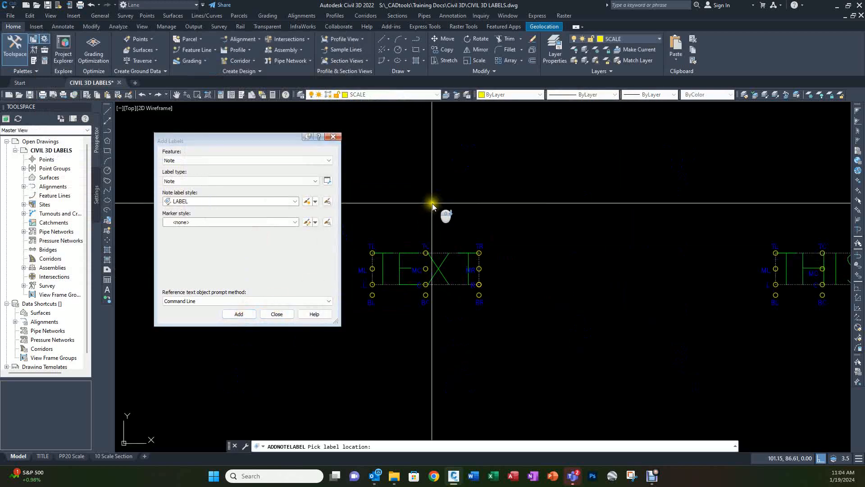
{"action": "left_click", "coordinate": [437, 202]}
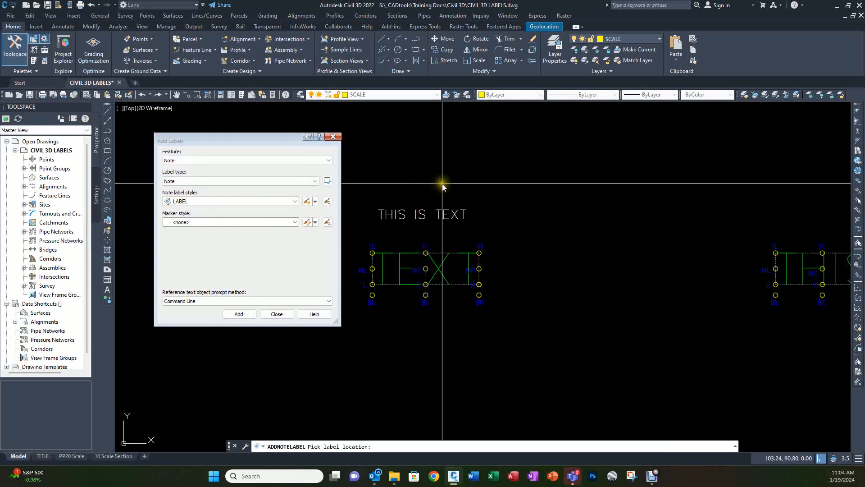
{"action": "key", "text": "Escape"}
{"action": "mouse_move", "coordinate": [480, 178]}
{"action": "middle_mouse_down"}
{"action": "mouse_move", "coordinate": [485, 148]}
{"action": "mouse_move", "coordinate": [507, 181]}
{"action": "middle_mouse_up"}
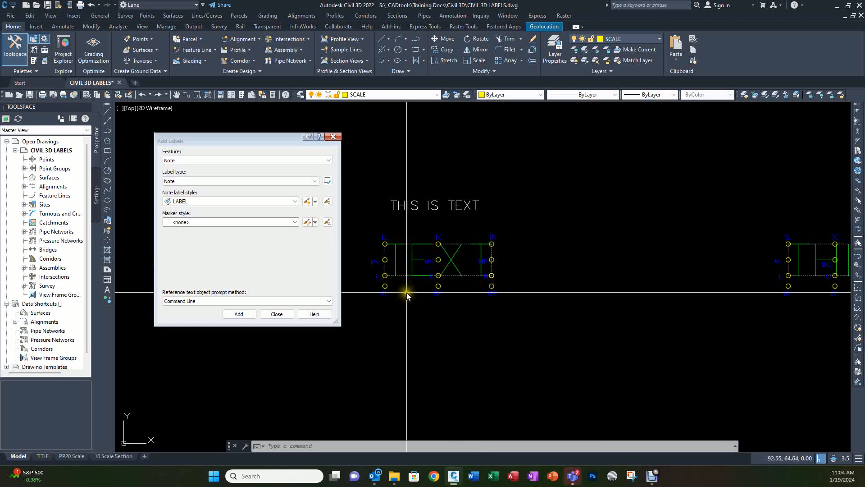
- Edit the LABEL note style and change its Text component's contents to "NOTE"
{"action": "left_click", "coordinate": [316, 201]}
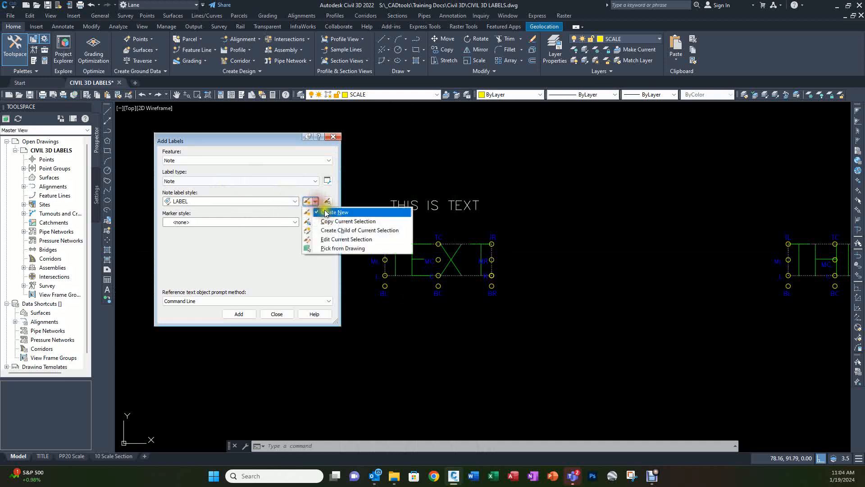
{"action": "left_click", "coordinate": [330, 239]}
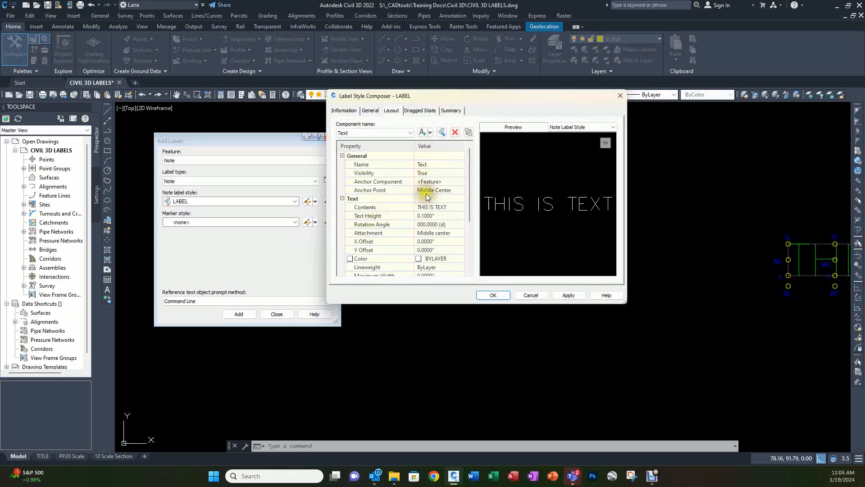
{"action": "left_click", "coordinate": [434, 209]}
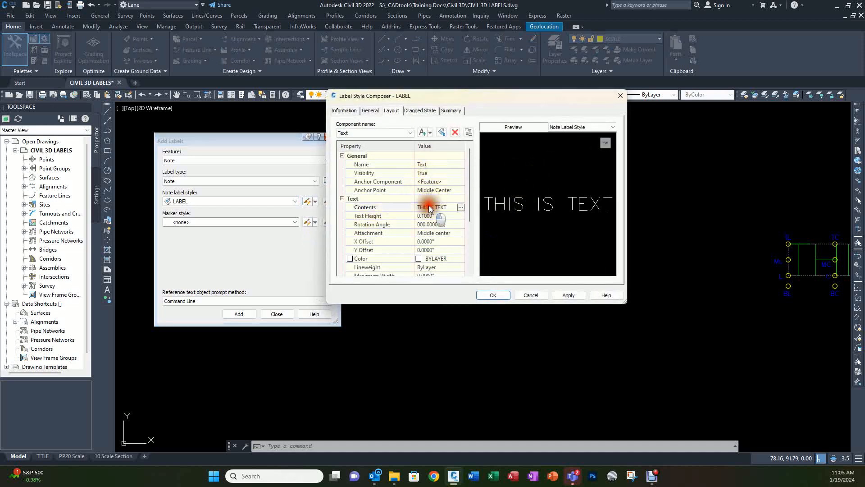
{"action": "left_click", "coordinate": [461, 207]}
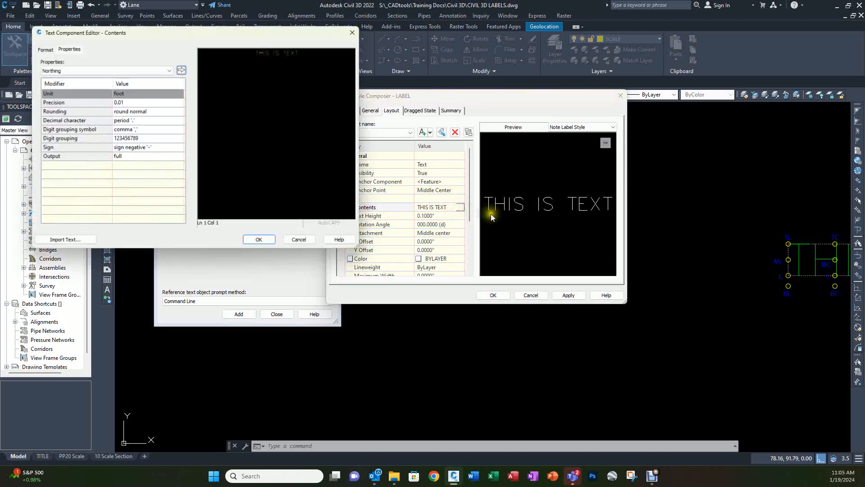
{"action": "left_click", "coordinate": [233, 53]}
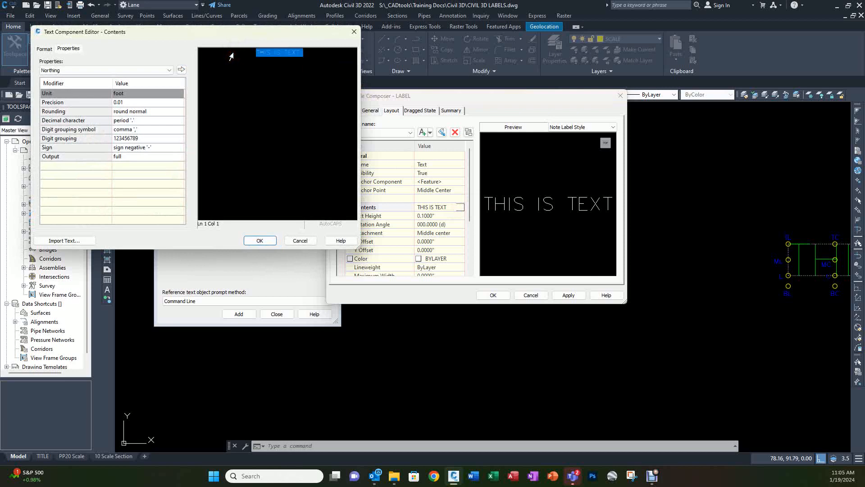
{"action": "type", "text": "NOTE"}
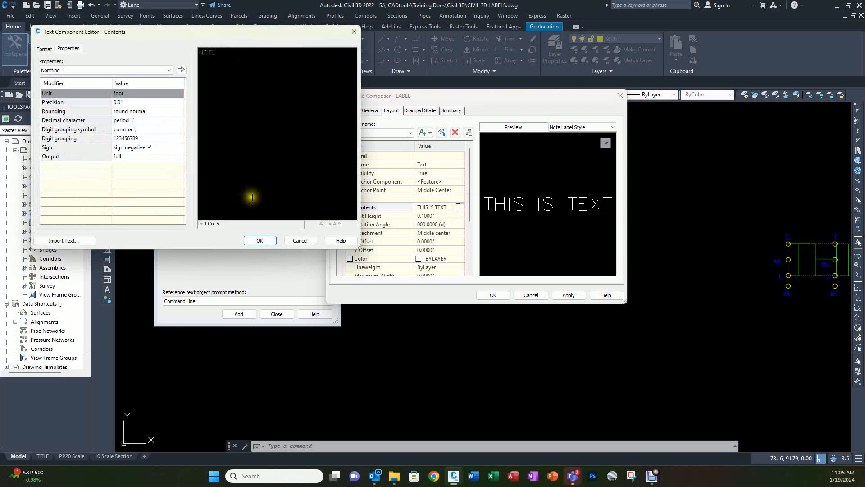
{"action": "left_click", "coordinate": [262, 239]}
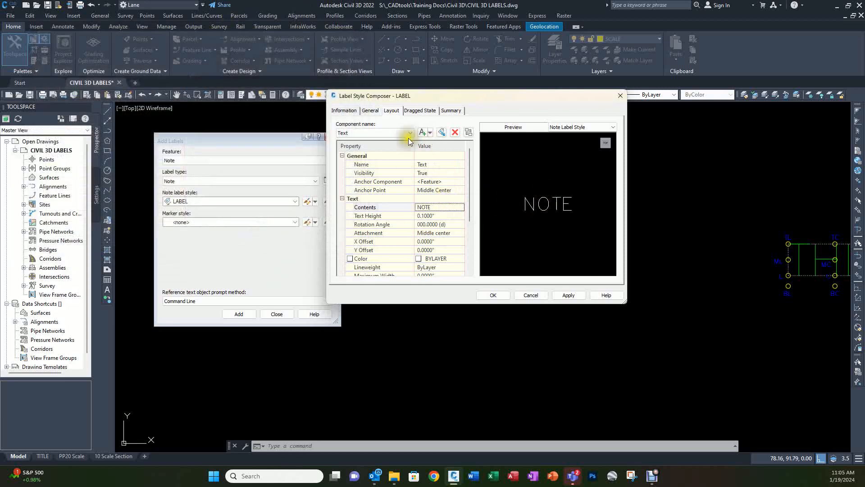
- Rename the LABEL style's Text component as "Text 1" and apply the change
{"action": "left_click", "coordinate": [380, 132]}
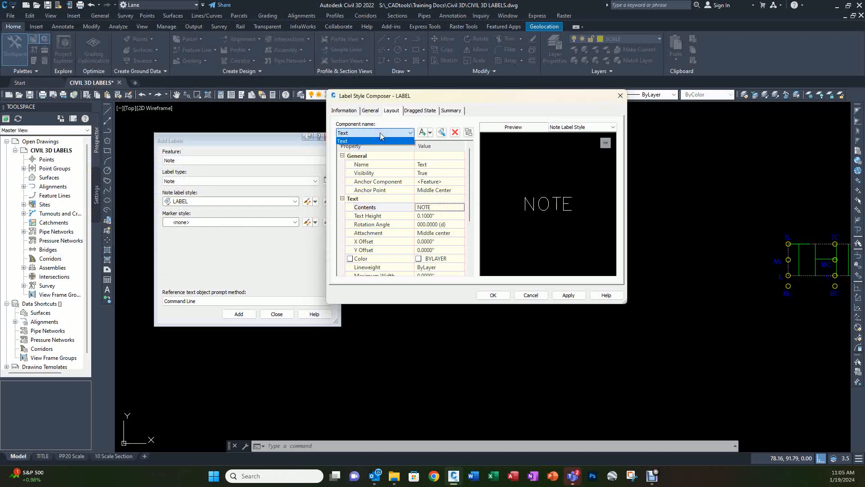
{"action": "left_click", "coordinate": [380, 133]}
{"action": "left_click", "coordinate": [429, 164]}
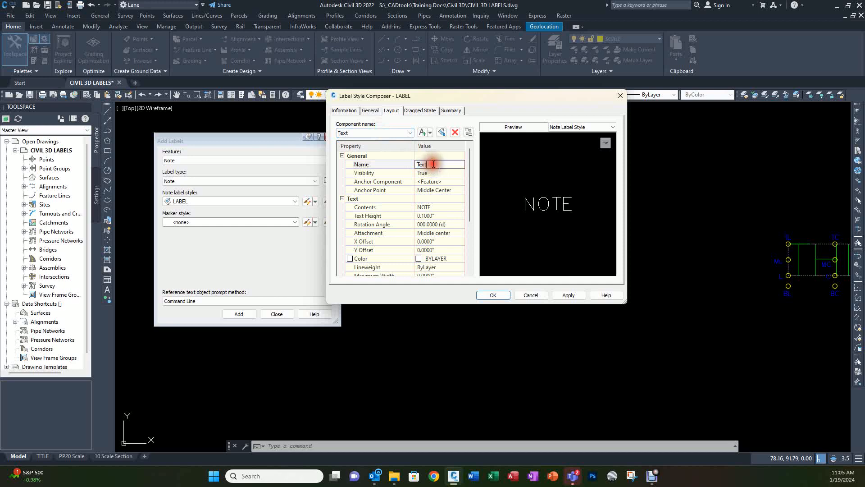
{"action": "type", "text": "1"}
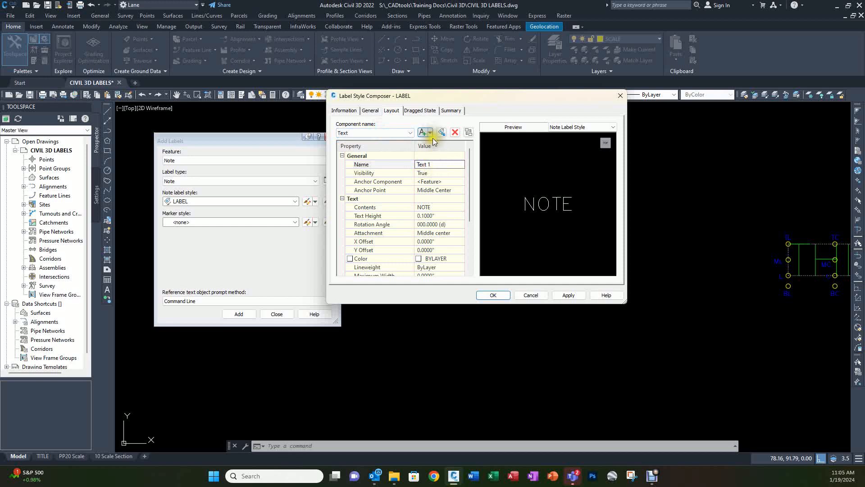
{"action": "left_click", "coordinate": [570, 295]}
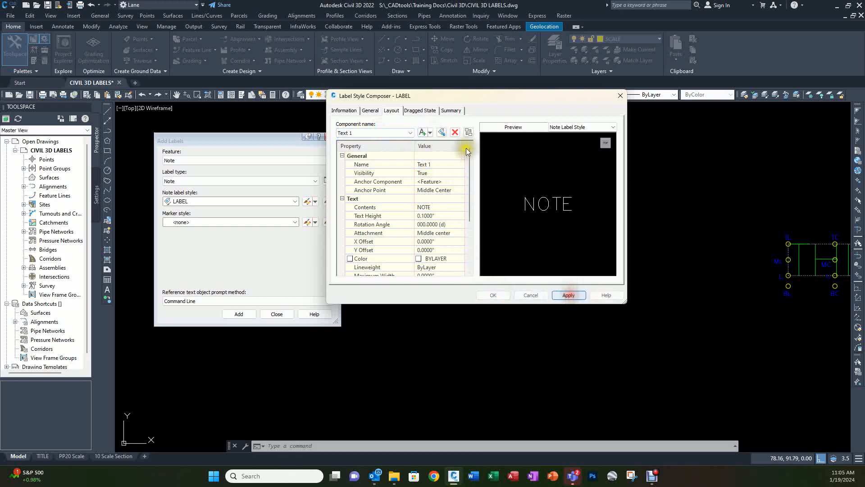
- Add a second text component to the label style, name it "Text.2" and apply the change
{"action": "left_click", "coordinate": [432, 132]}
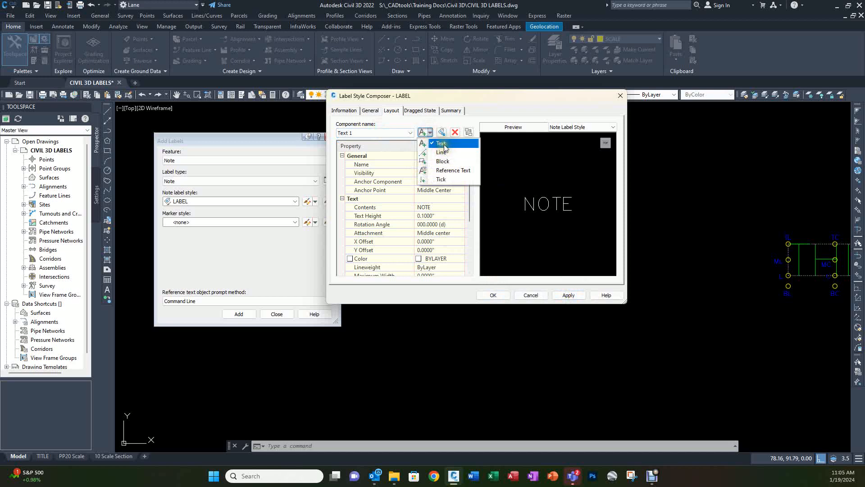
{"action": "left_click", "coordinate": [444, 144]}
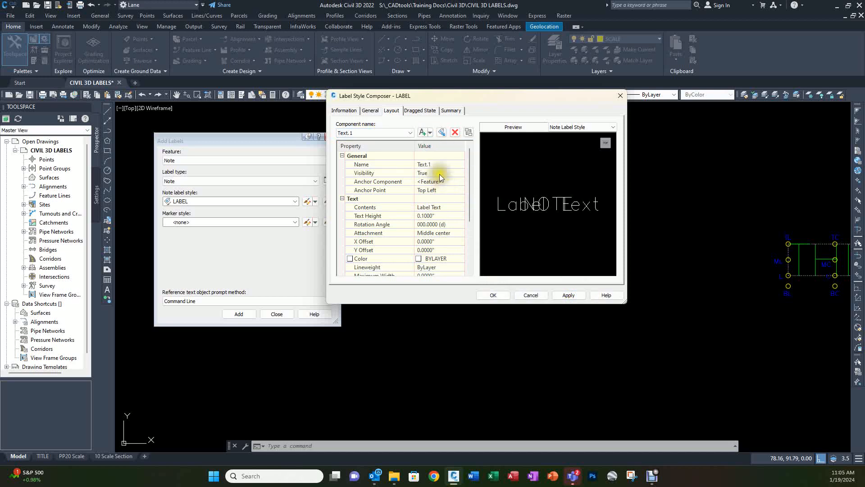
{"action": "left_click", "coordinate": [439, 164]}
{"action": "left_click", "coordinate": [438, 163]}
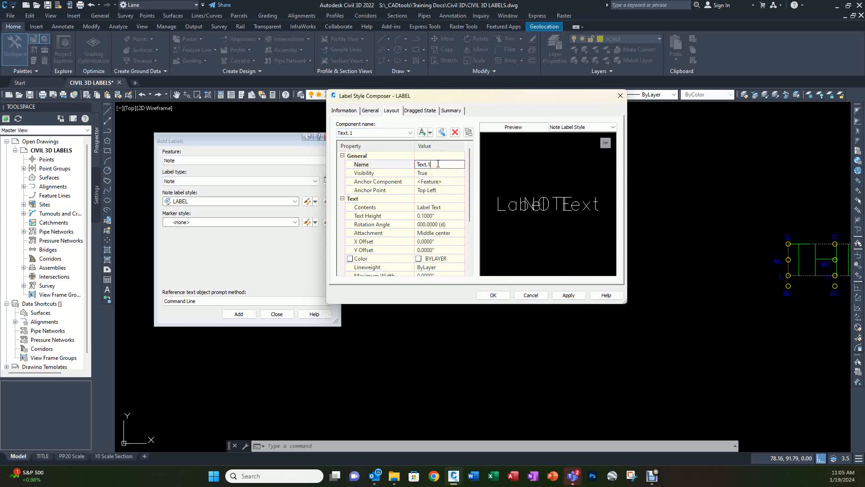
{"action": "left_click", "coordinate": [569, 295]}
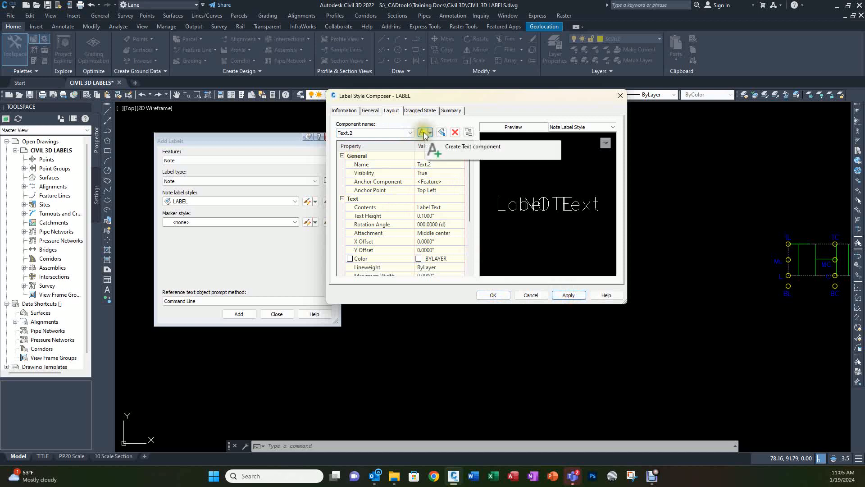
- Add a third text component to the label style, name it "Text.3" and apply the change
{"action": "left_click", "coordinate": [423, 132]}
{"action": "left_click", "coordinate": [439, 163]}
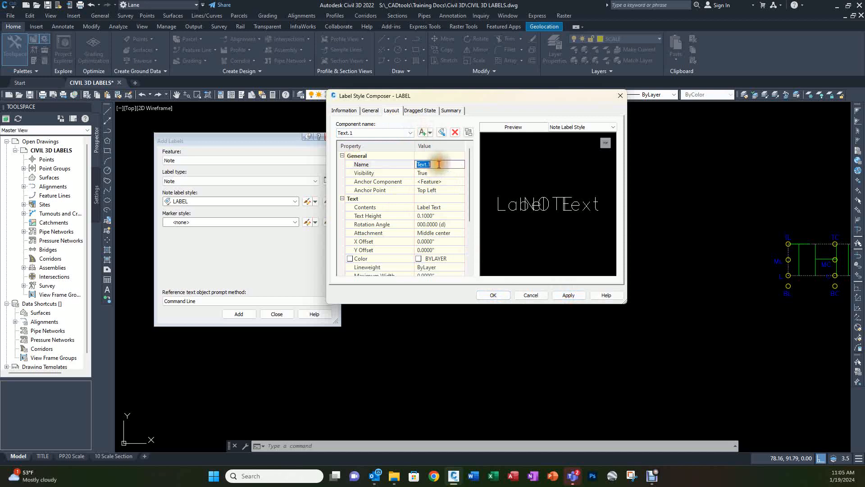
{"action": "key", "text": "BackSpace"}
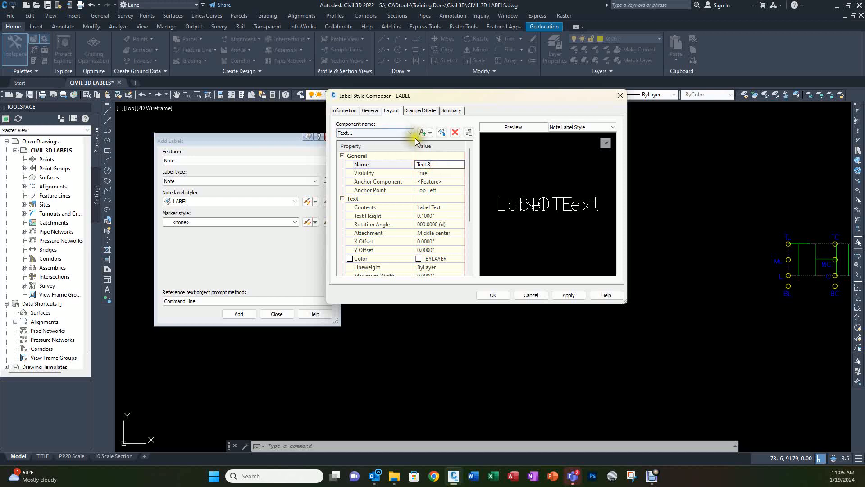
{"action": "left_click", "coordinate": [493, 295]}
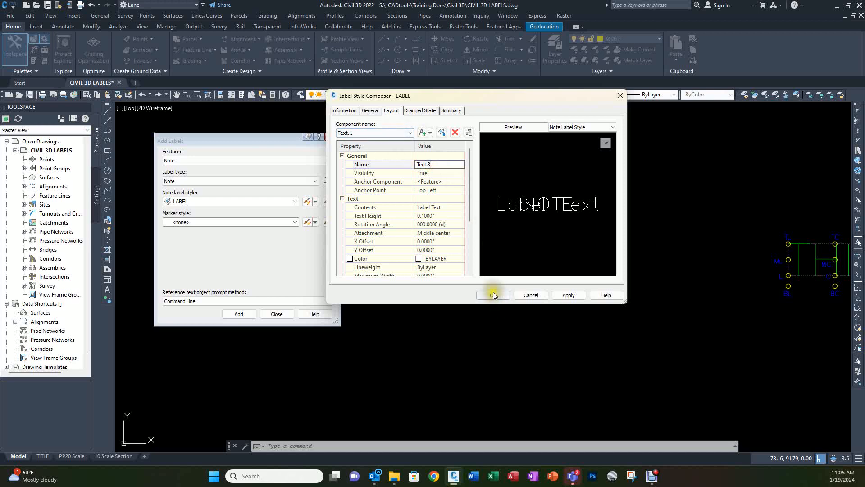
{"action": "left_click", "coordinate": [568, 295]}
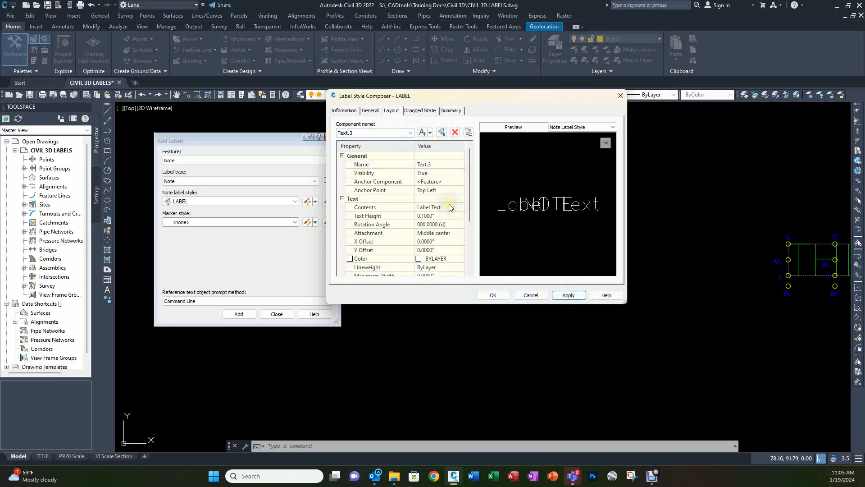
- Replace the contents of the Text 1 component with "THIS"
{"action": "left_click", "coordinate": [380, 131]}
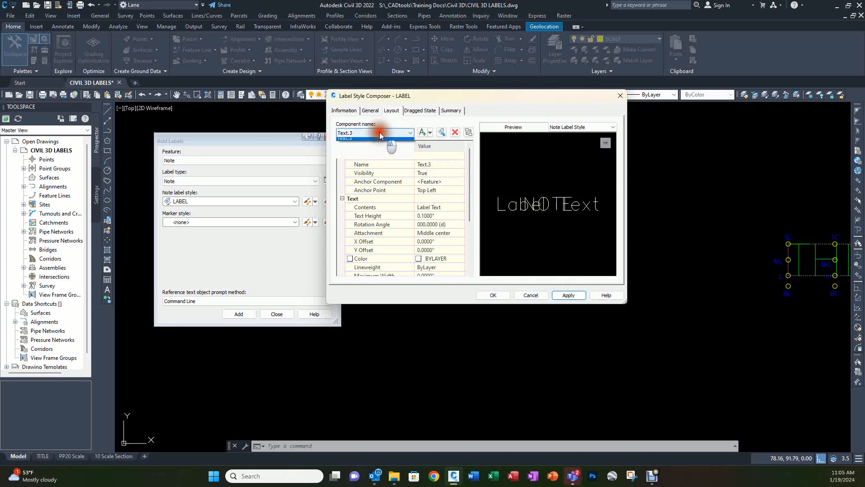
{"action": "left_click", "coordinate": [358, 141]}
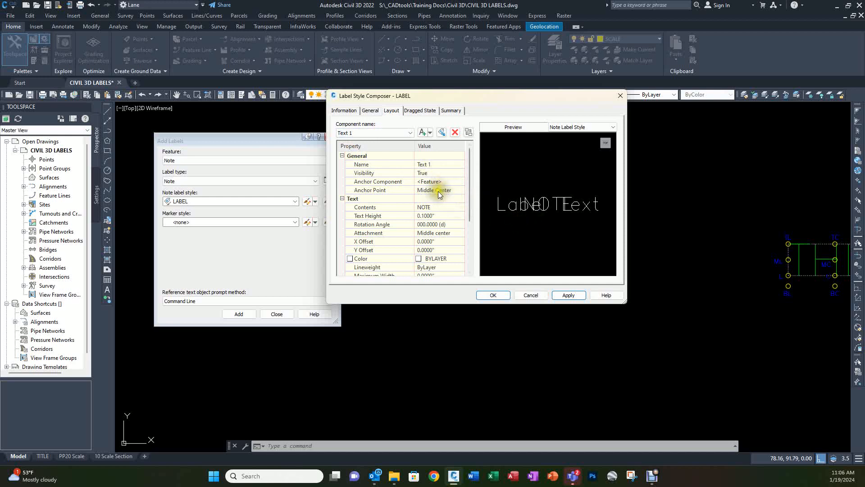
{"action": "left_click", "coordinate": [433, 208]}
{"action": "left_click", "coordinate": [460, 207]}
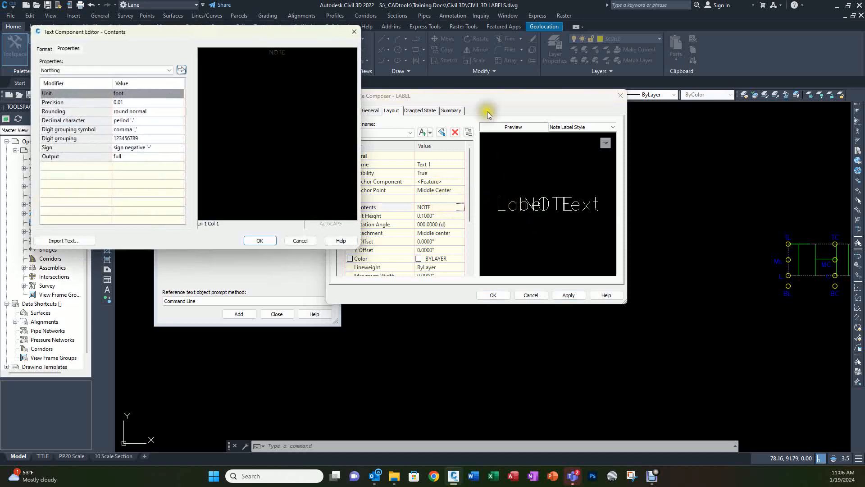
{"action": "double_click", "coordinate": [247, 55]}
{"action": "type", "text": "THIS"}
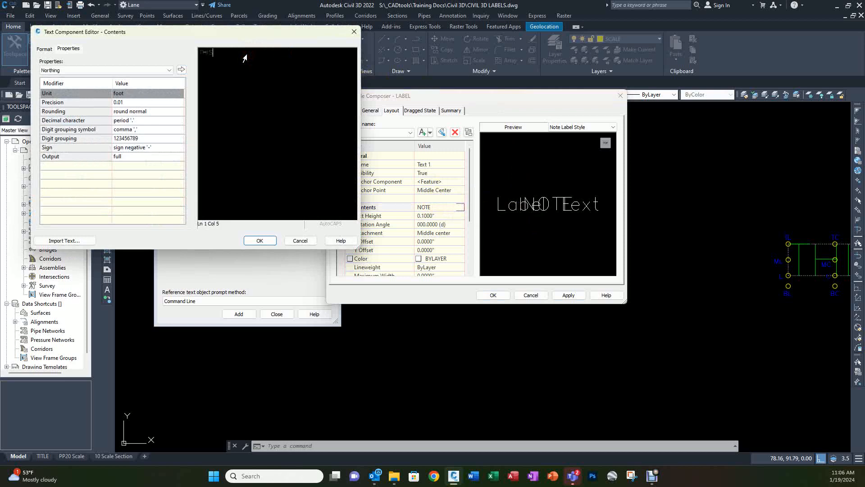
{"action": "left_click", "coordinate": [256, 240]}
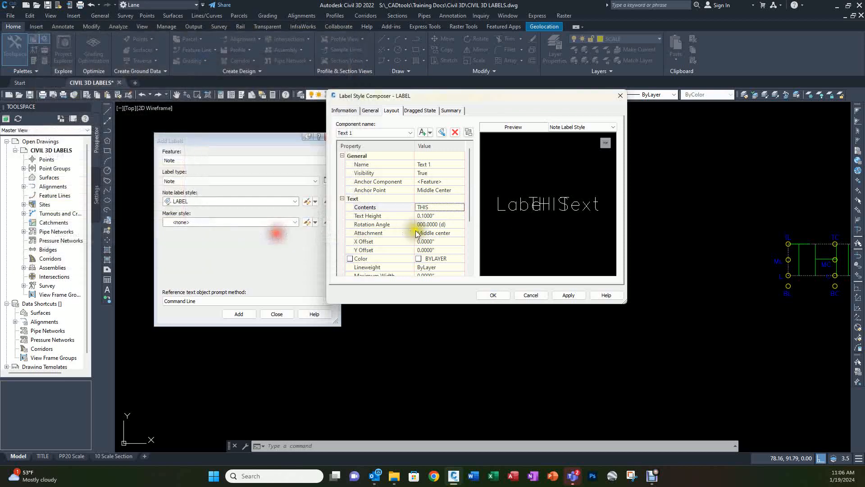
- Replace the contents of the Text.2 component with "IS"
{"action": "left_click", "coordinate": [368, 132]}
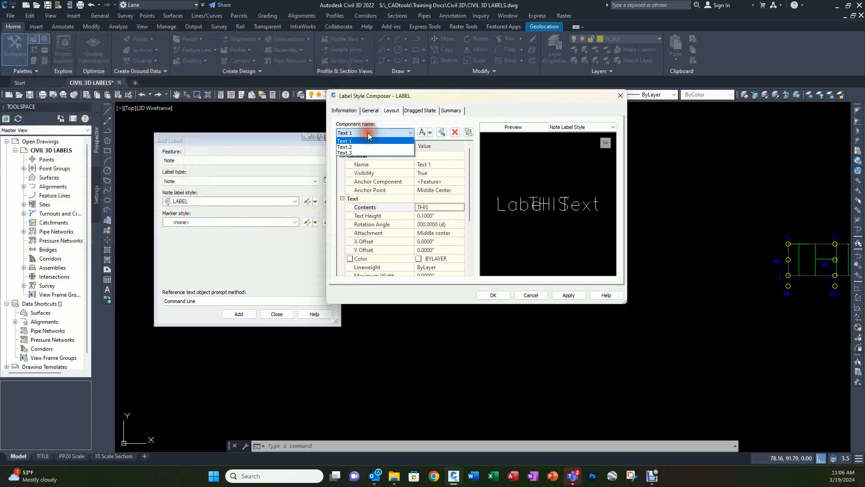
{"action": "left_click", "coordinate": [368, 147]}
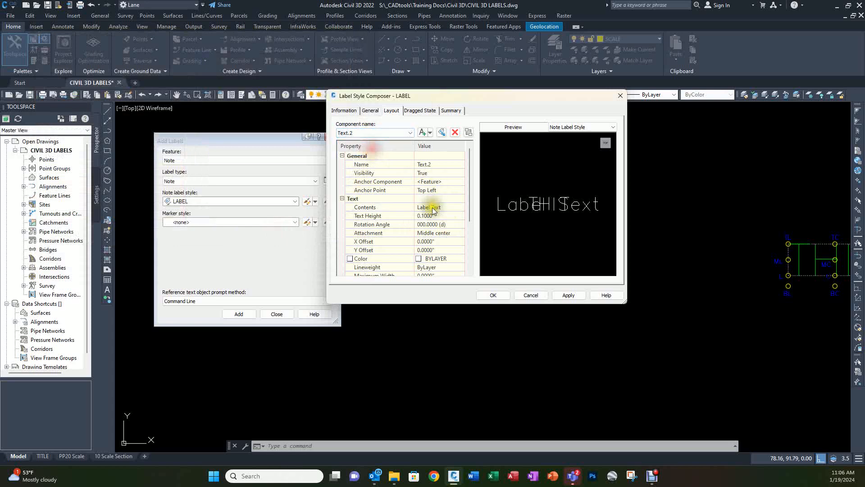
{"action": "left_click", "coordinate": [462, 208]}
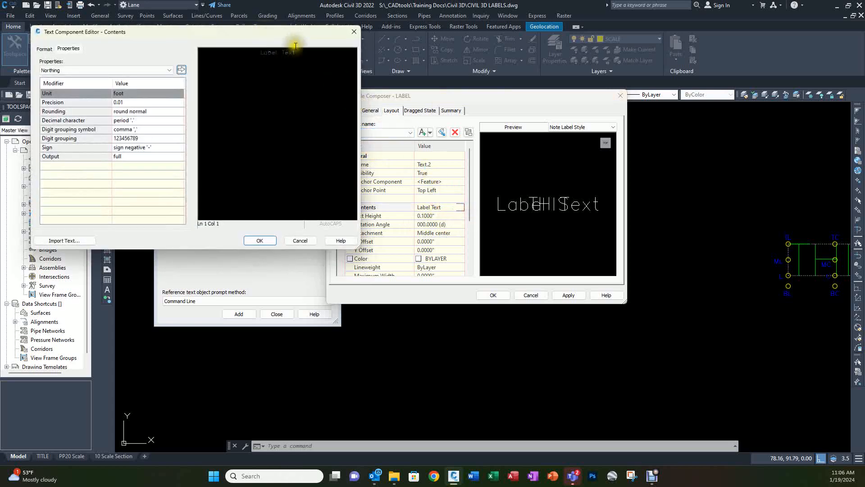
{"action": "left_click", "coordinate": [236, 53]}
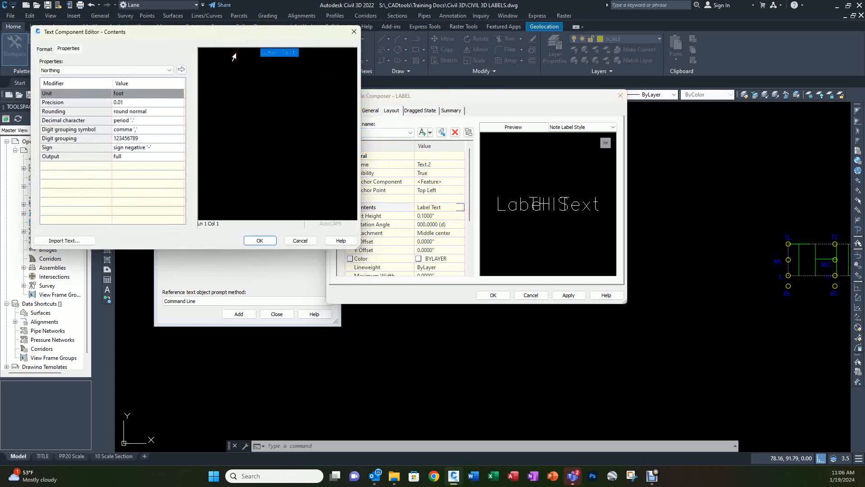
{"action": "type", "text": "IS"}
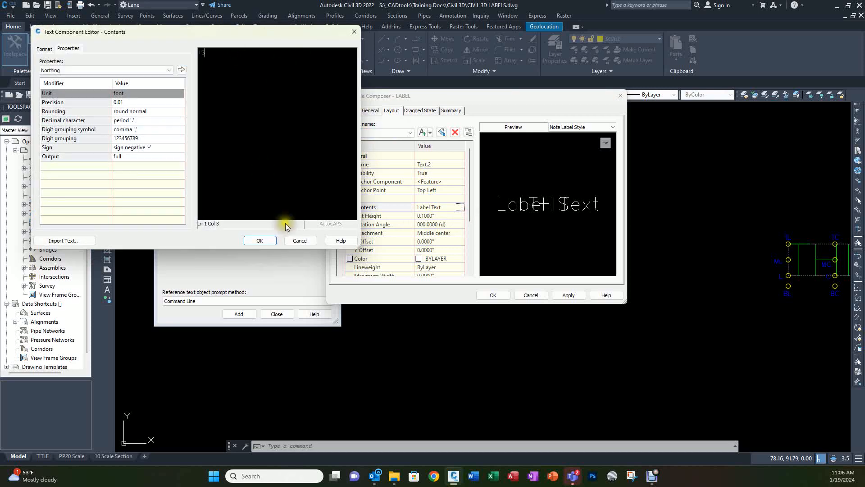
{"action": "left_click", "coordinate": [258, 240]}
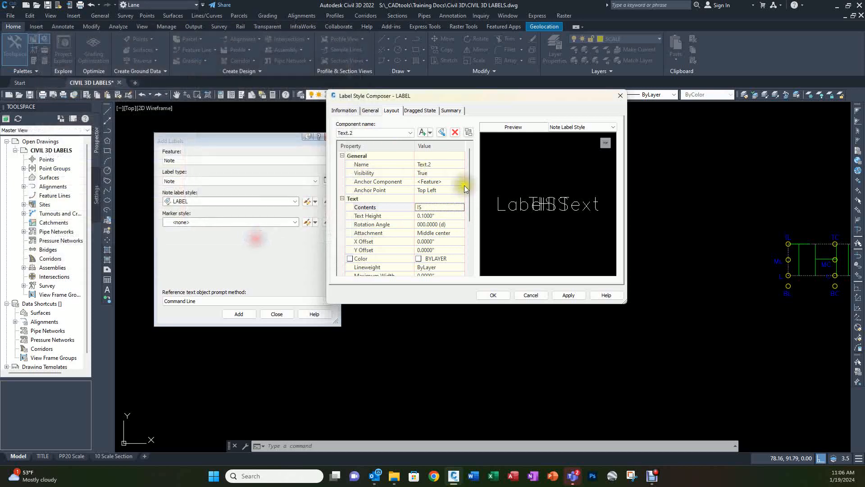
- Replace the contents of the Text.3 component with "TEXT"
{"action": "left_click", "coordinate": [387, 133]}
{"action": "left_click", "coordinate": [360, 146]}
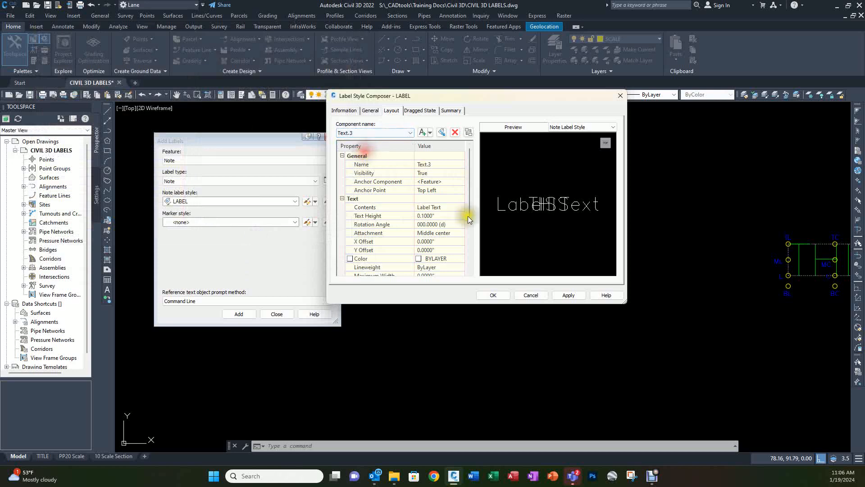
{"action": "left_click", "coordinate": [447, 207]}
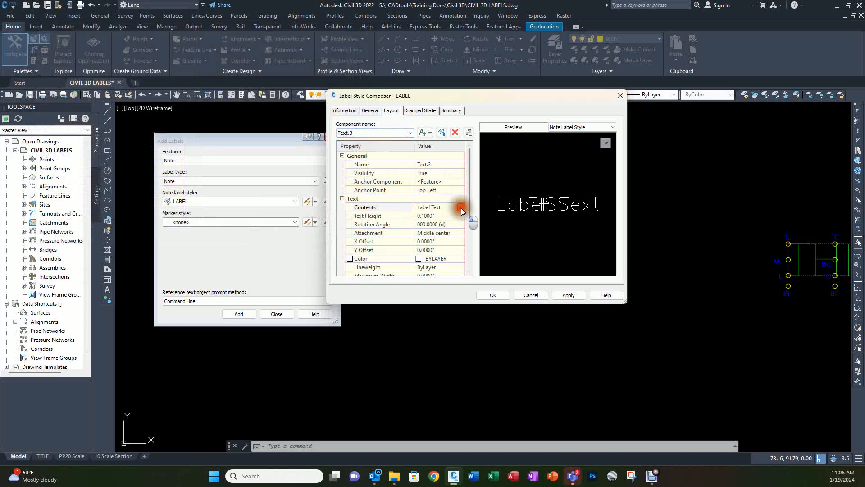
{"action": "left_click", "coordinate": [460, 208]}
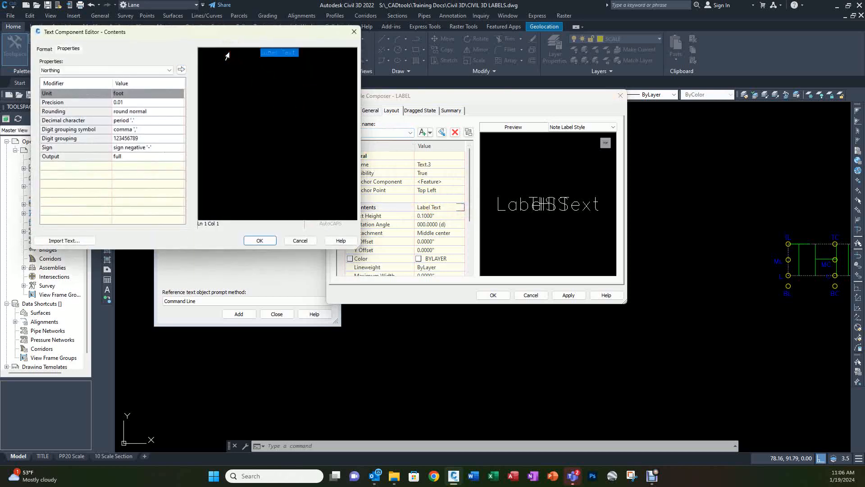
{"action": "type", "text": "TE"}
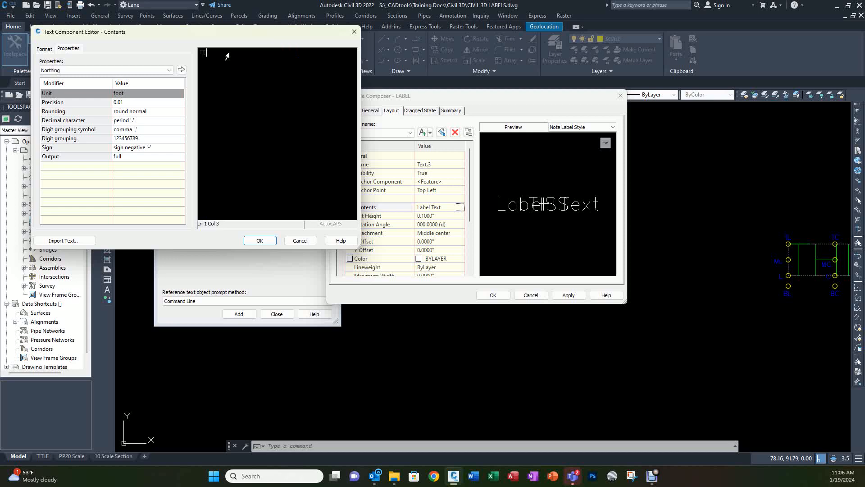
{"action": "type", "text": "XT"}
{"action": "left_click", "coordinate": [259, 240]}
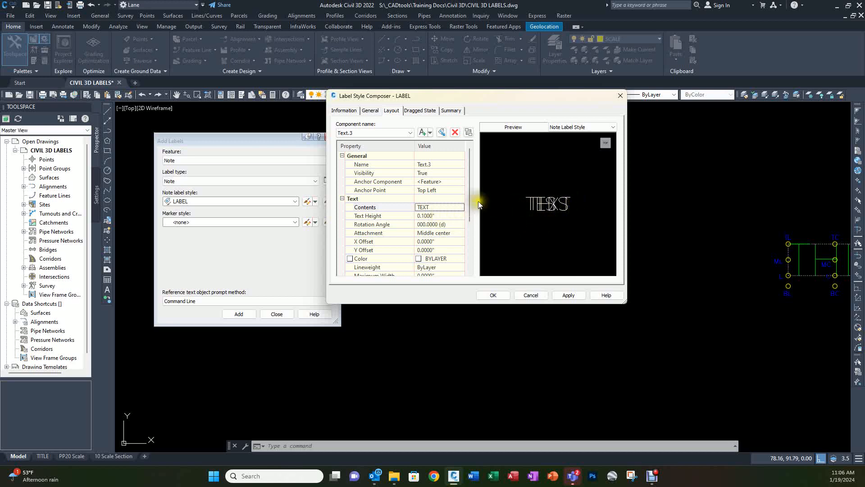
- Set the anchor point of the Text 1 component to Bottom Right
{"action": "left_click", "coordinate": [388, 131]}
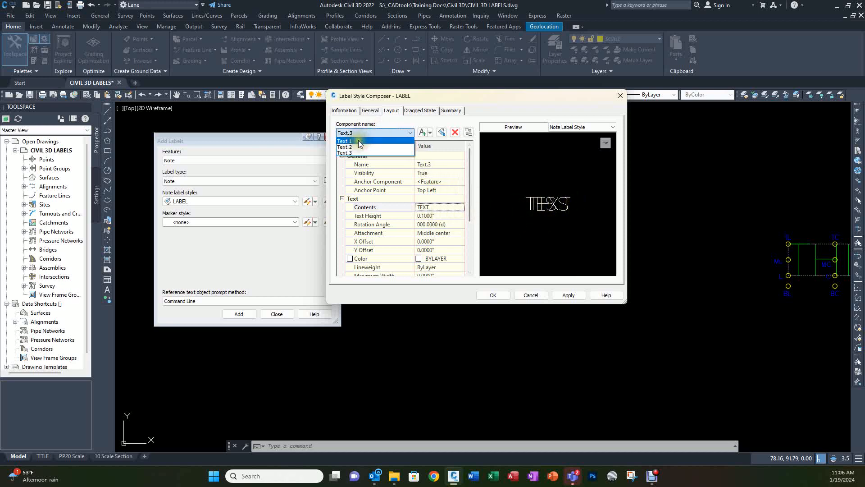
{"action": "left_click", "coordinate": [358, 140]}
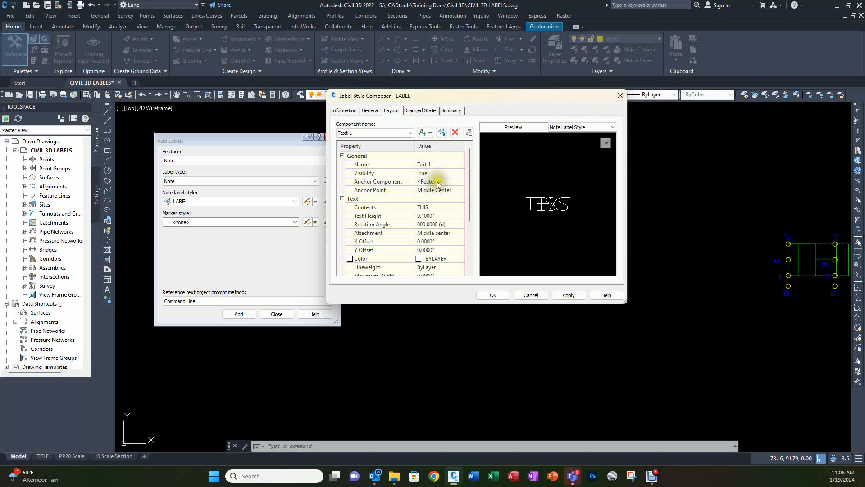
{"action": "left_click", "coordinate": [450, 190]}
{"action": "left_click", "coordinate": [450, 190]}
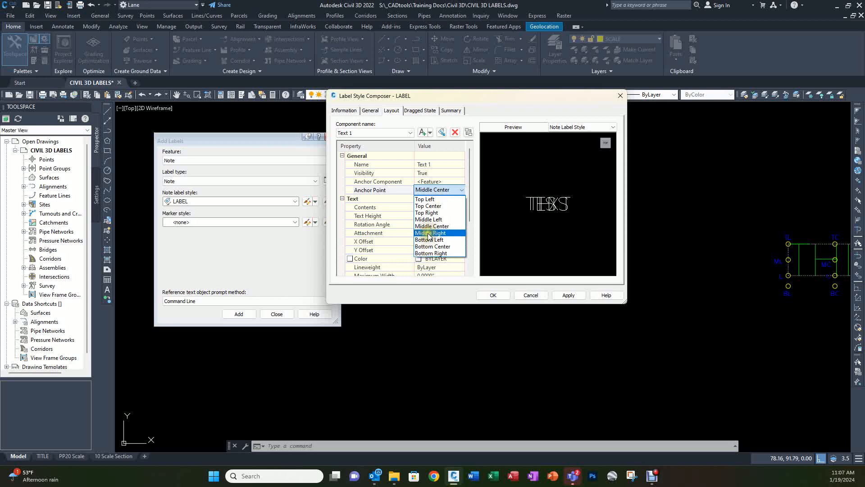
{"action": "left_click", "coordinate": [431, 253]}
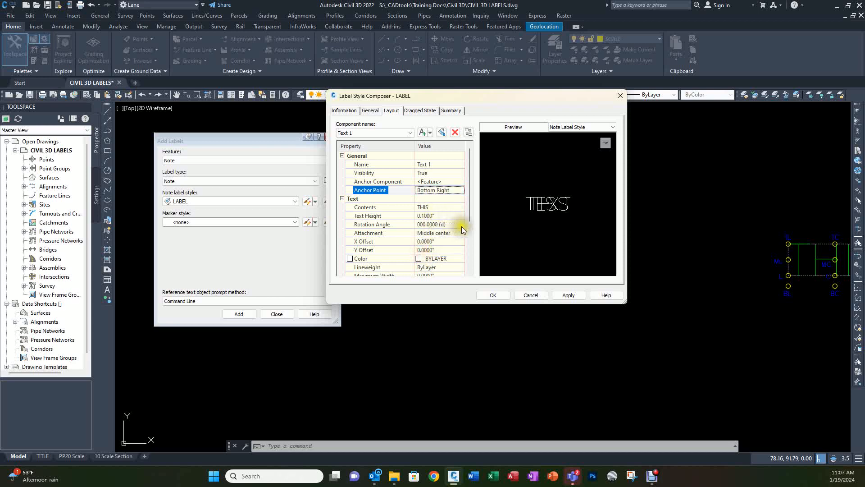
- Set the anchor component of Text.2 to Text 1
{"action": "left_click", "coordinate": [385, 132]}
{"action": "left_click", "coordinate": [355, 147]}
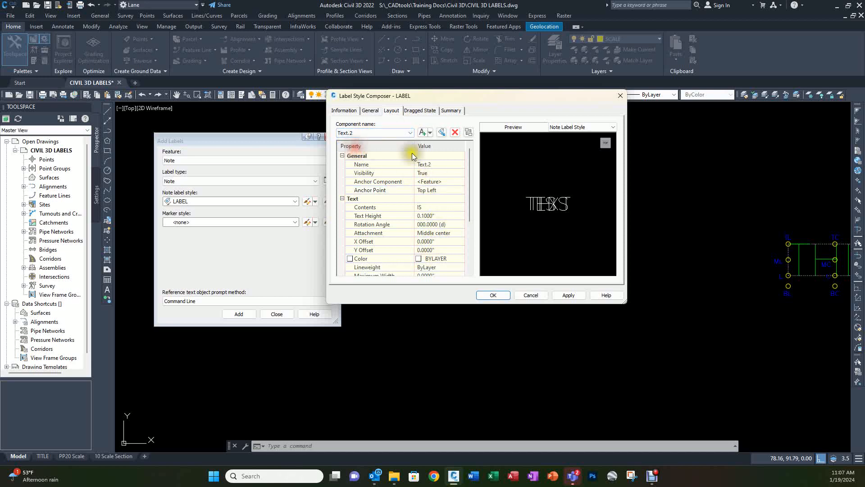
{"action": "left_click", "coordinate": [442, 181]}
{"action": "left_click", "coordinate": [442, 181]}
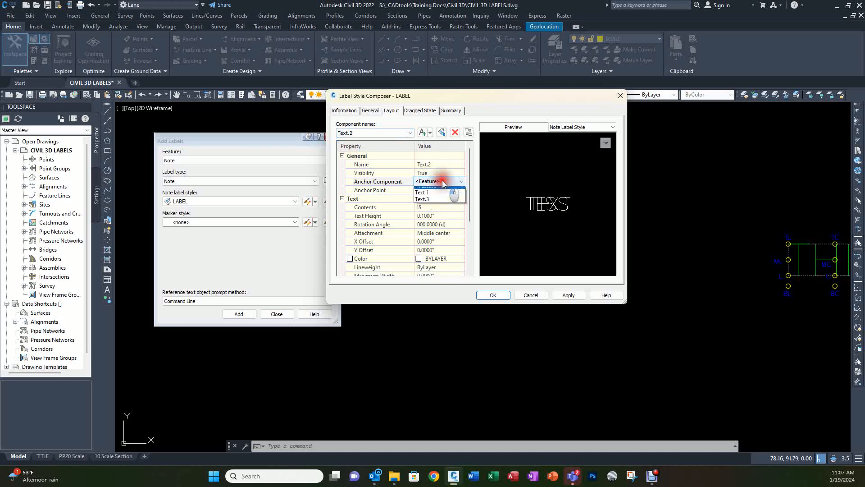
{"action": "left_click", "coordinate": [424, 198]}
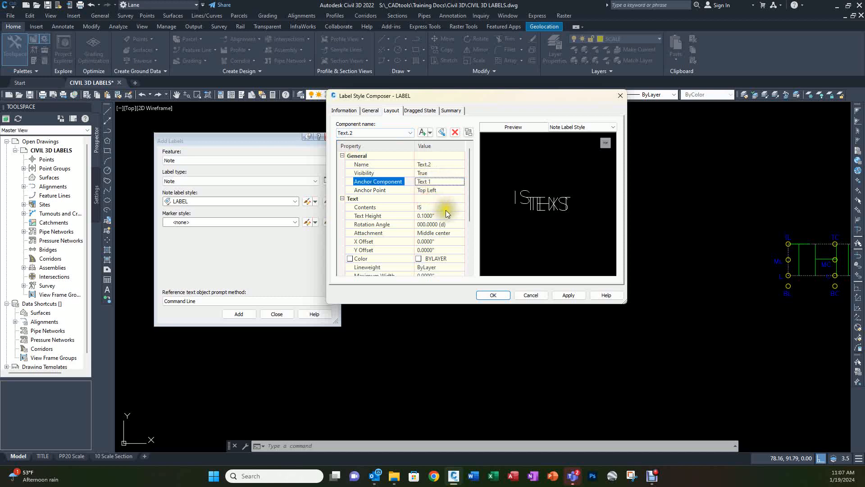
- Set the anchor point of the Text.2 component to Bottom Left and apply the change
{"action": "left_click", "coordinate": [443, 190]}
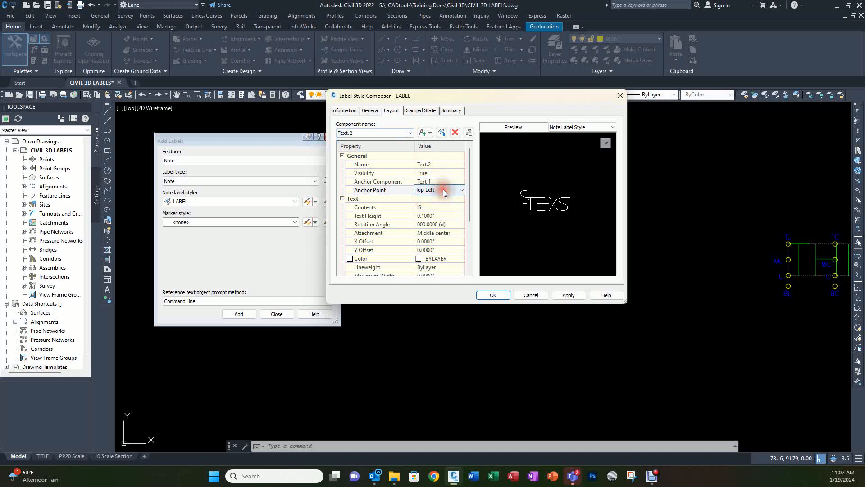
{"action": "left_click", "coordinate": [442, 189]}
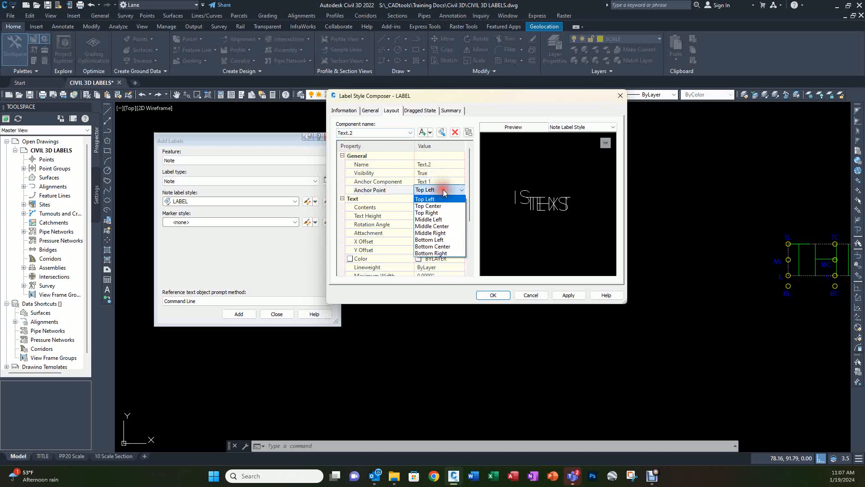
{"action": "left_click", "coordinate": [427, 240]}
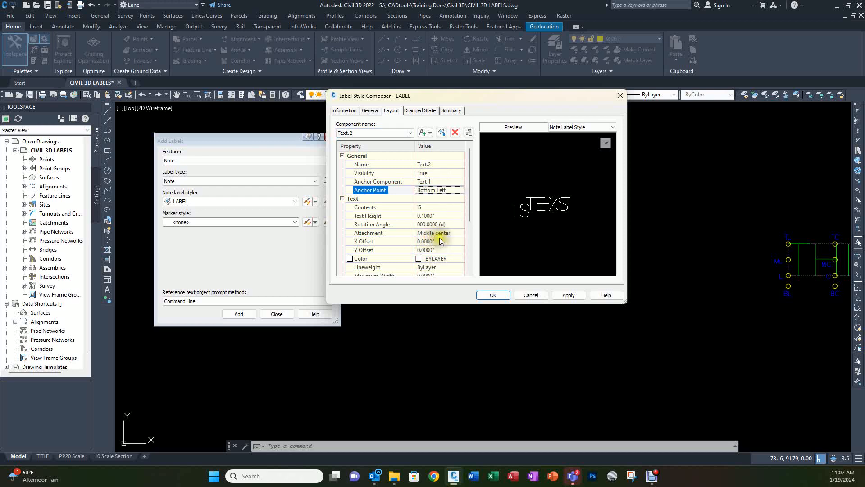
{"action": "left_click", "coordinate": [575, 294]}
{"action": "left_click", "coordinate": [496, 295]}
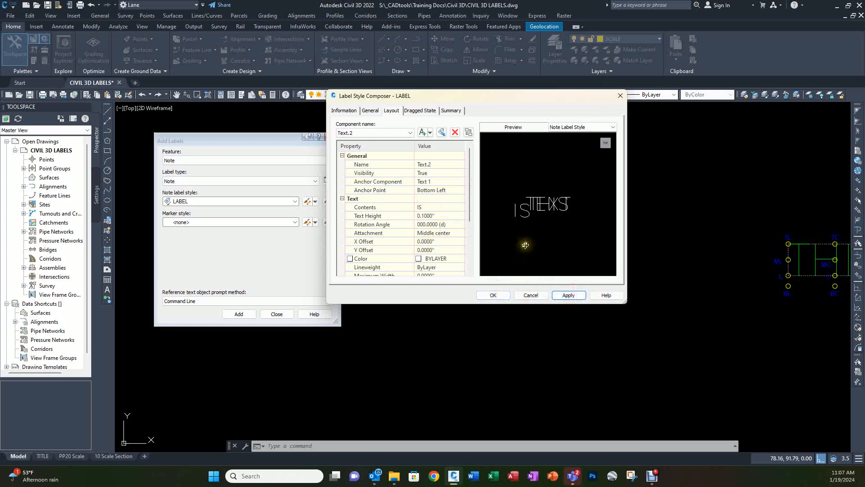
- Set the text attachment of the Text 1 component to Bottom right and apply it
{"action": "left_click", "coordinate": [363, 133]}
{"action": "left_click", "coordinate": [353, 141]}
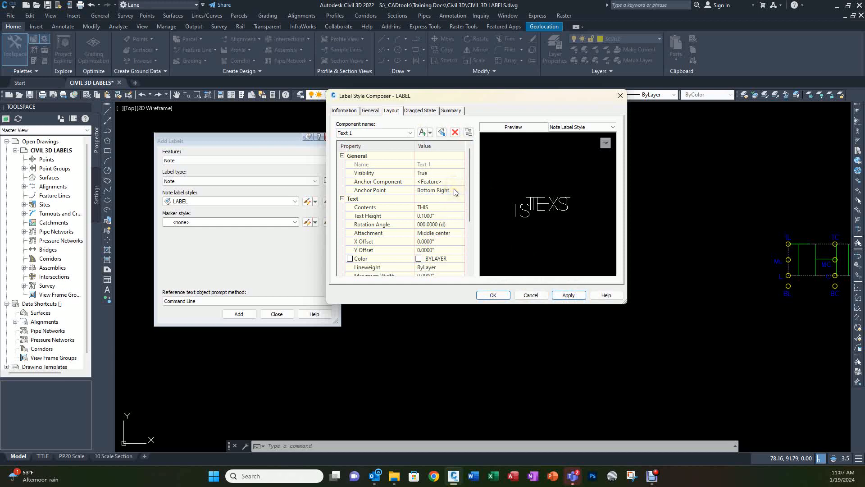
{"action": "left_click", "coordinate": [449, 231]}
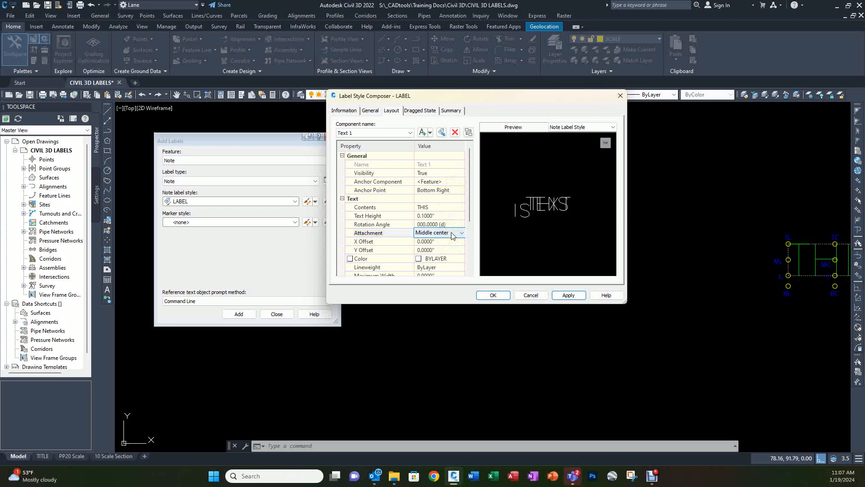
{"action": "left_click", "coordinate": [452, 232]}
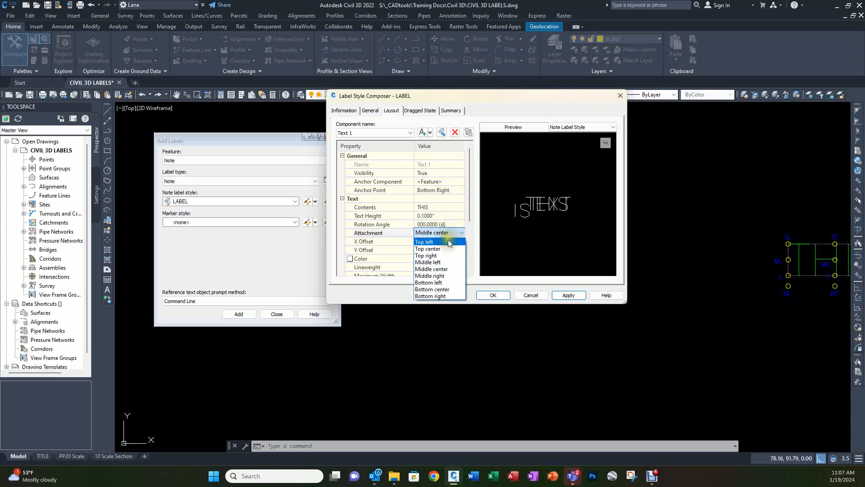
{"action": "left_click", "coordinate": [430, 296]}
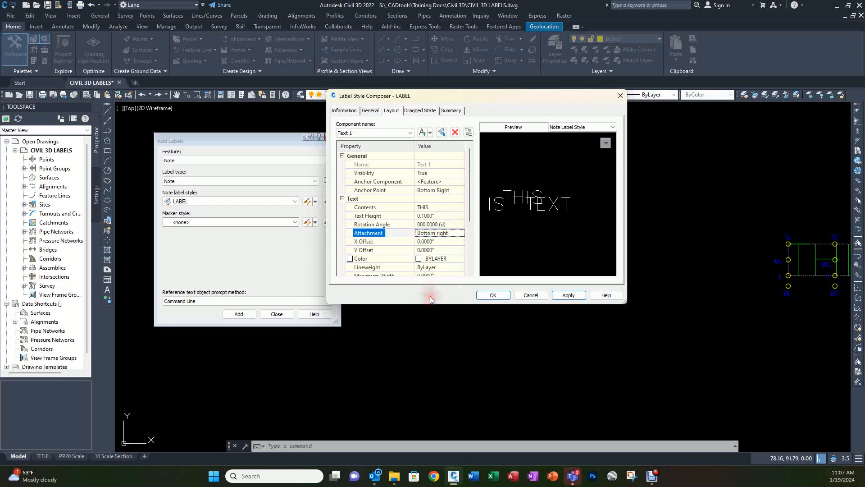
{"action": "left_click", "coordinate": [574, 295]}
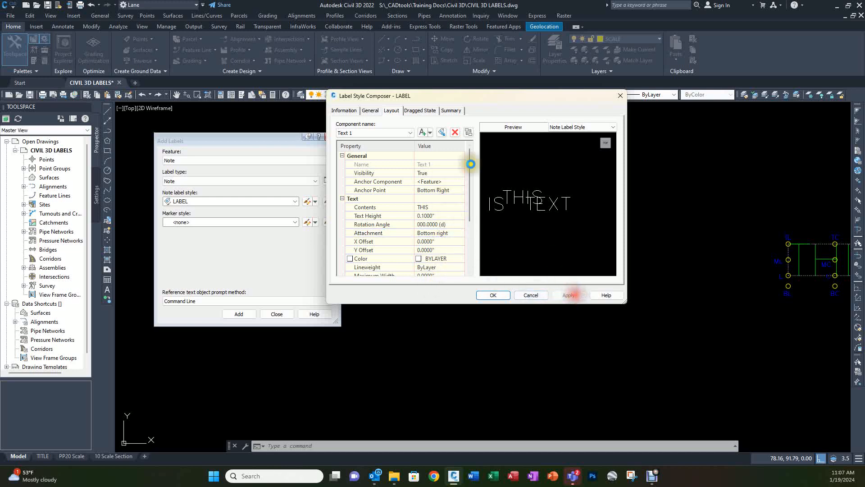
- Set the text attachment of the Text.2 component to Bottom left
{"action": "left_click", "coordinate": [378, 134]}
{"action": "left_click", "coordinate": [361, 145]}
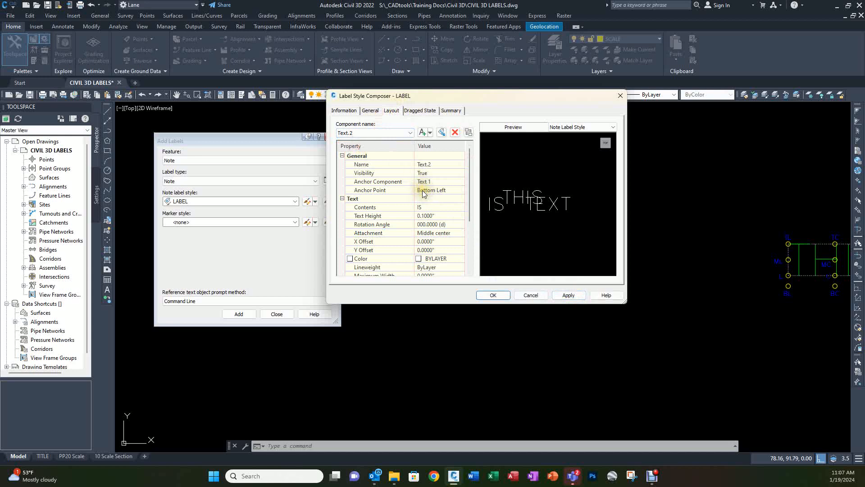
{"action": "left_click", "coordinate": [442, 233]}
{"action": "left_click", "coordinate": [438, 233]}
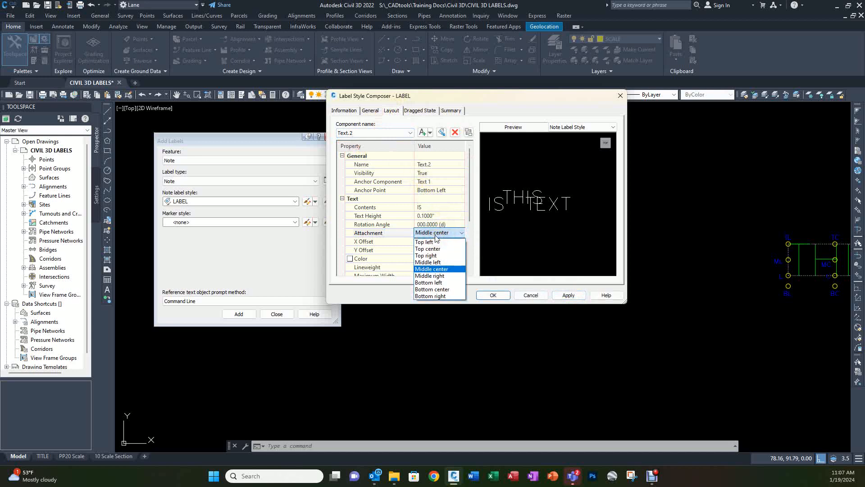
{"action": "left_click", "coordinate": [428, 283]}
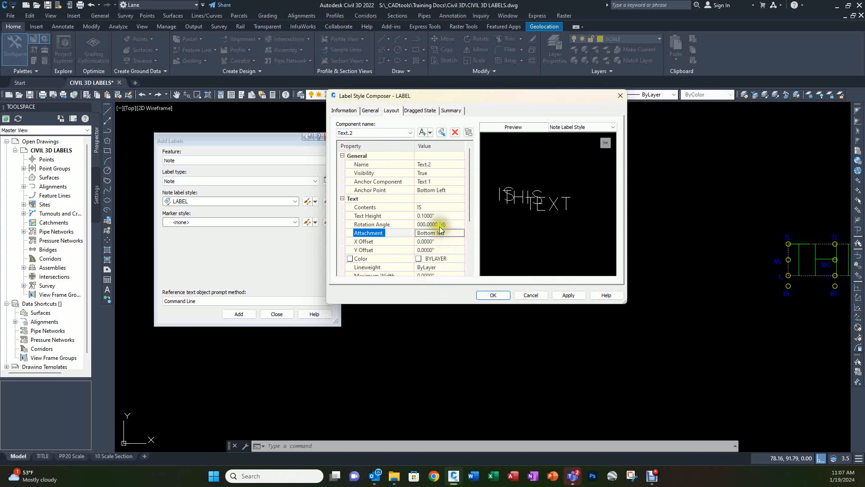
- Set the anchor point of the Text.2 component to Bottom Right and apply the change
{"action": "left_click", "coordinate": [441, 190]}
{"action": "left_click", "coordinate": [440, 190]}
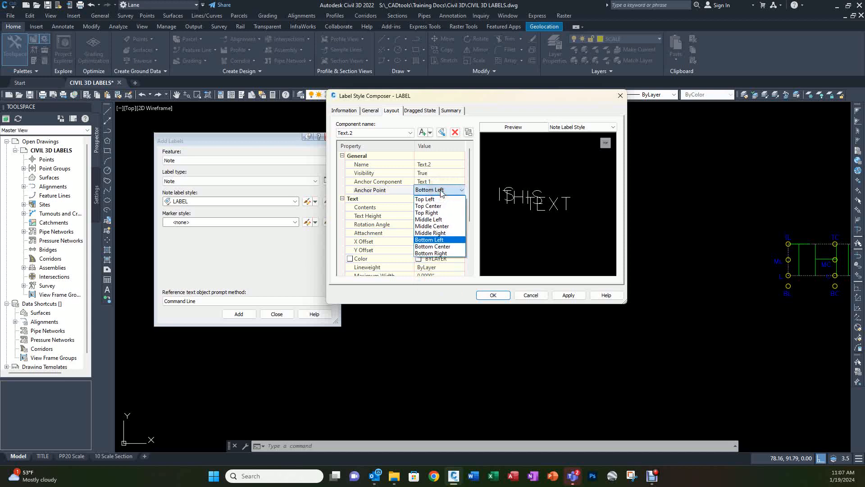
{"action": "left_click", "coordinate": [431, 254]}
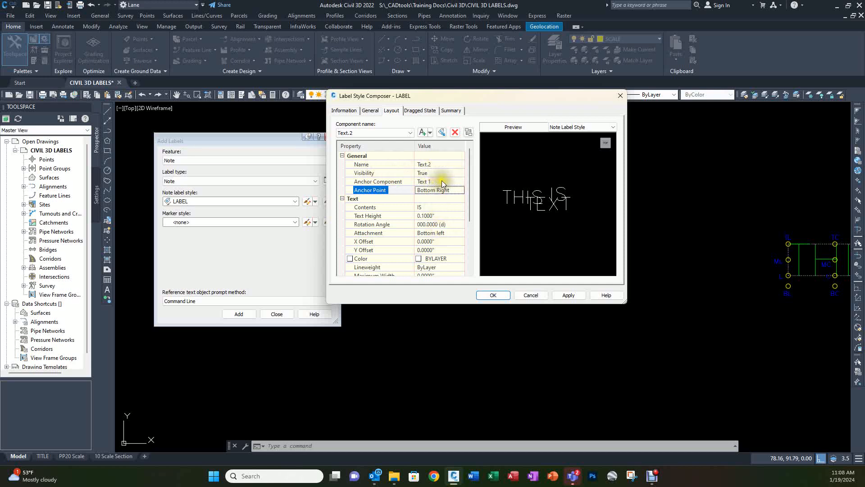
{"action": "left_click", "coordinate": [569, 295]}
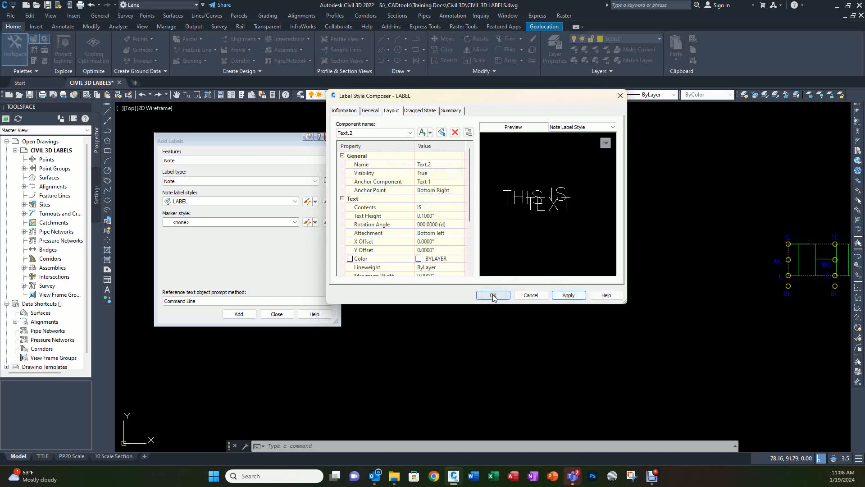
- Anchor the Text.3 component to Text.2 with Bottom Right as its anchor point
{"action": "left_click", "coordinate": [384, 130]}
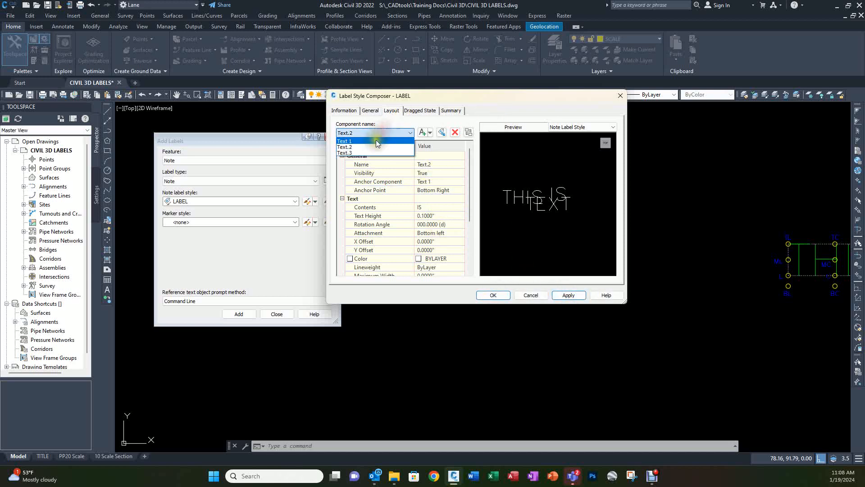
{"action": "left_click", "coordinate": [371, 153]}
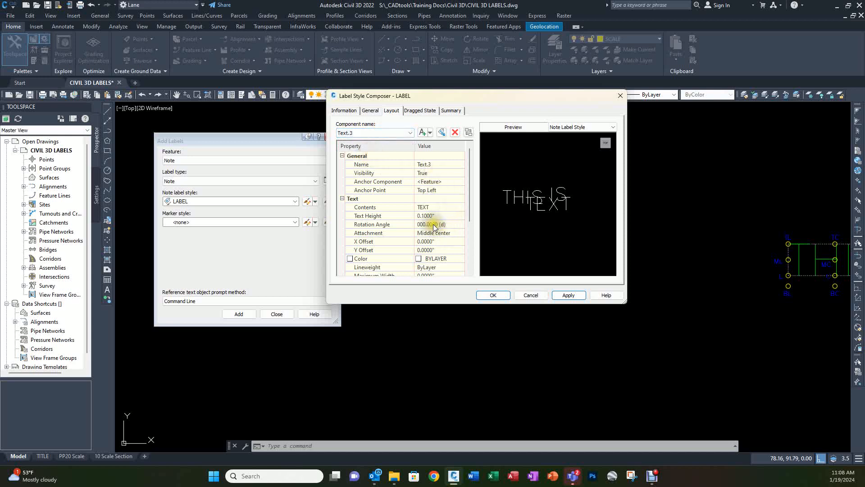
{"action": "left_click", "coordinate": [442, 182]}
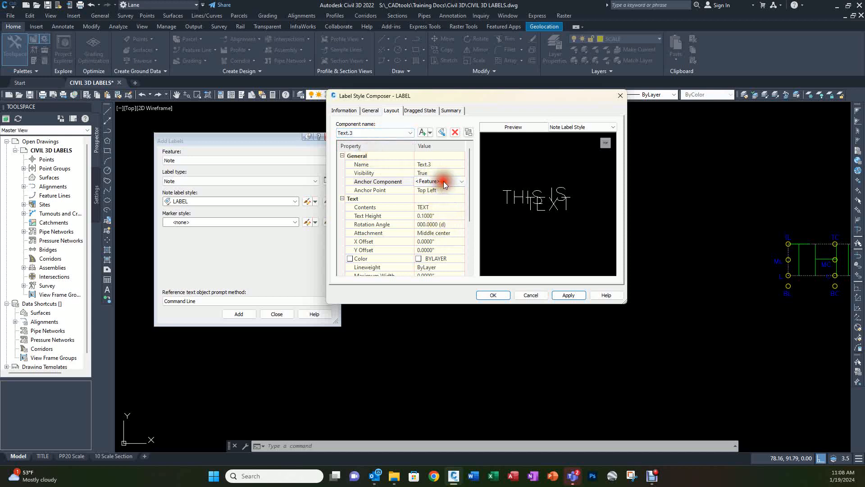
{"action": "left_click", "coordinate": [442, 181]}
{"action": "left_click", "coordinate": [423, 204]}
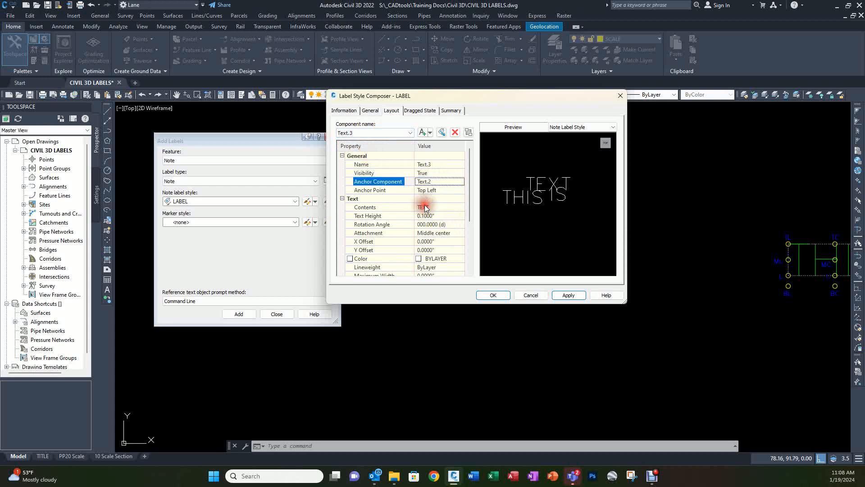
{"action": "left_click", "coordinate": [442, 190]}
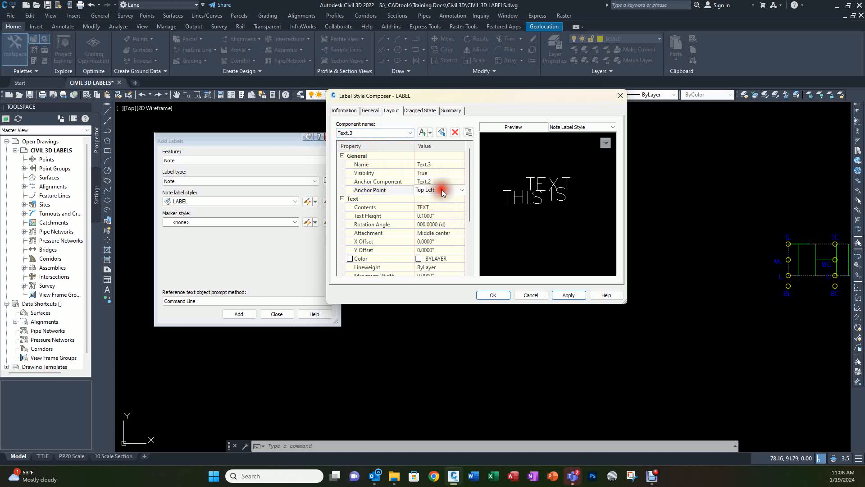
{"action": "left_click", "coordinate": [442, 190]}
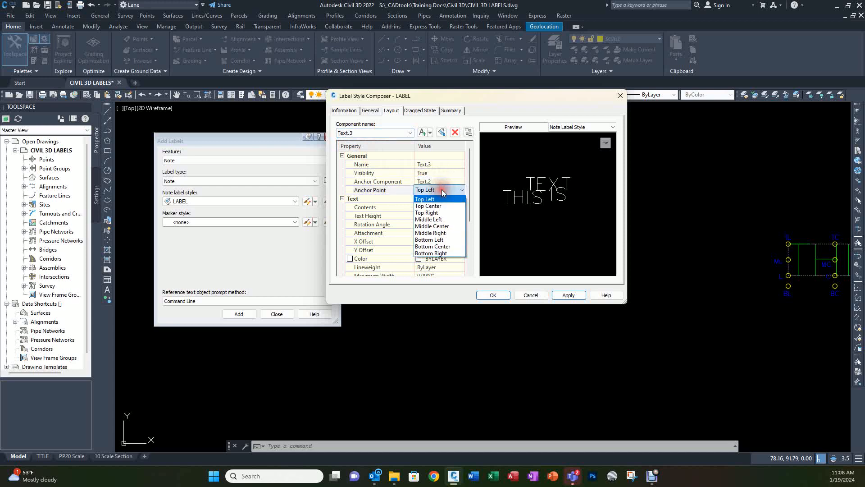
{"action": "left_click", "coordinate": [438, 253]}
- Set the text attachment of the Text.3 component to Bottom left and apply it
{"action": "left_click", "coordinate": [447, 234]}
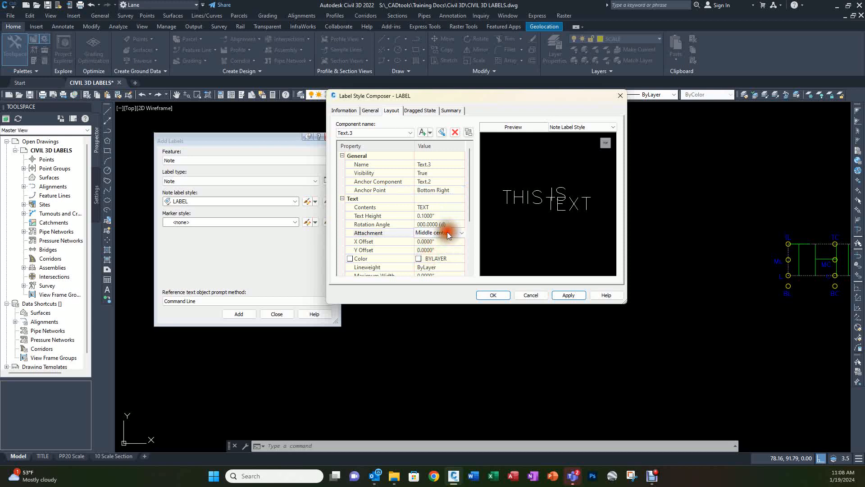
{"action": "left_click", "coordinate": [447, 232]}
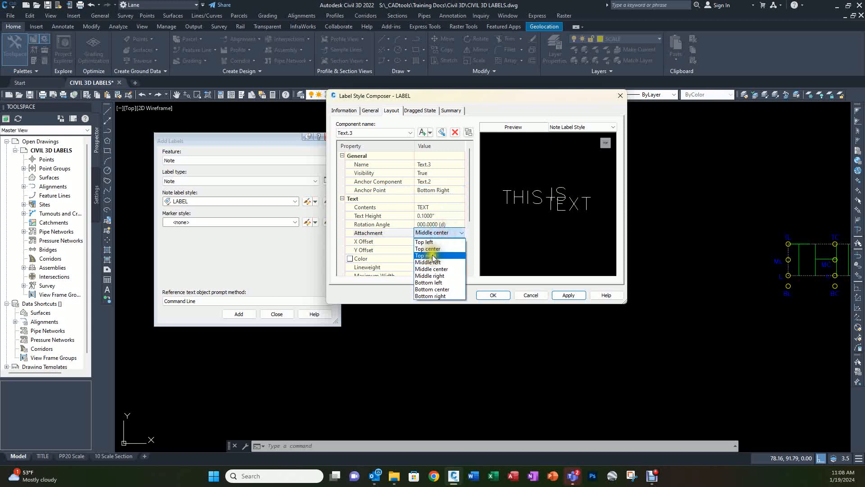
{"action": "left_click", "coordinate": [427, 282]}
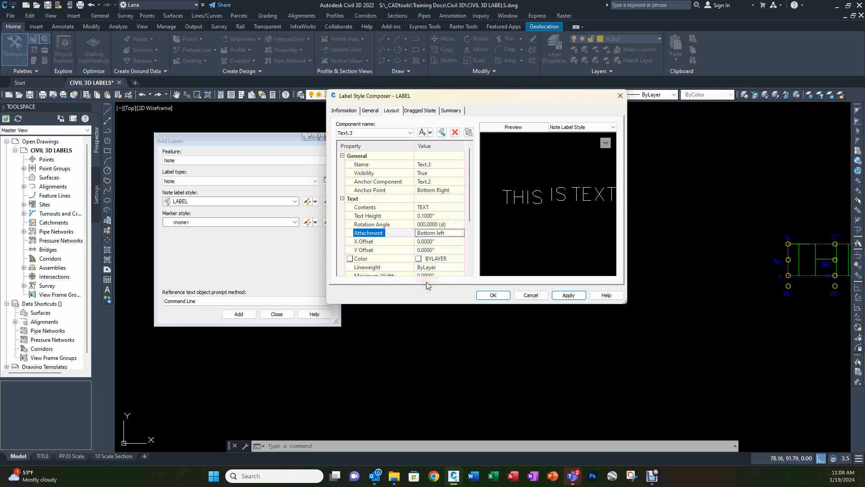
{"action": "left_click", "coordinate": [569, 296]}
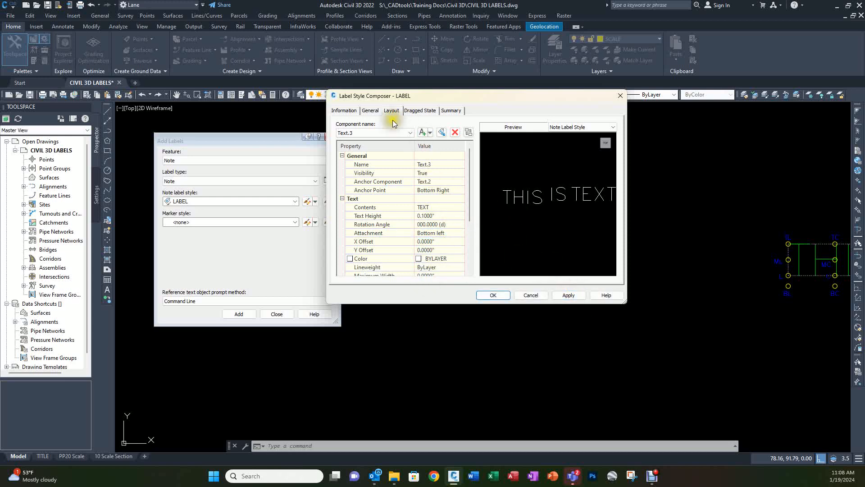
- Change the text attachment of the Text 1 component to Bottom left
{"action": "left_click", "coordinate": [381, 131]}
{"action": "left_click", "coordinate": [355, 140]}
{"action": "left_click", "coordinate": [451, 234]}
{"action": "left_click", "coordinate": [451, 234]}
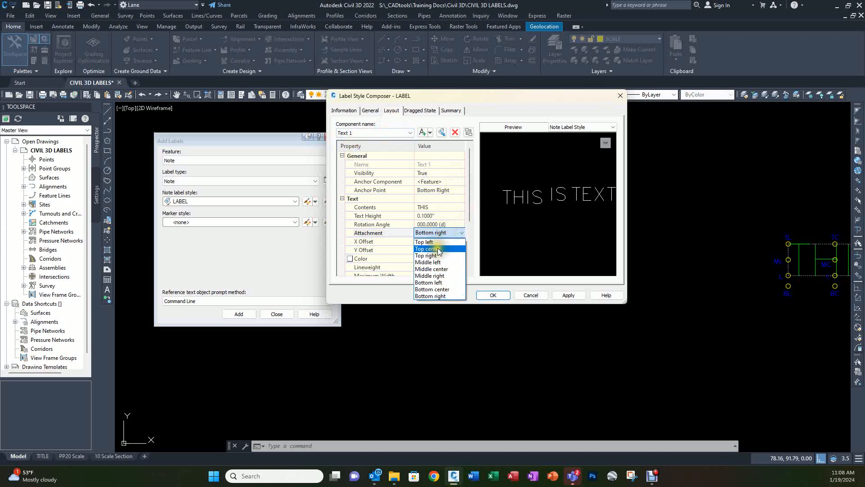
{"action": "left_click", "coordinate": [426, 281]}
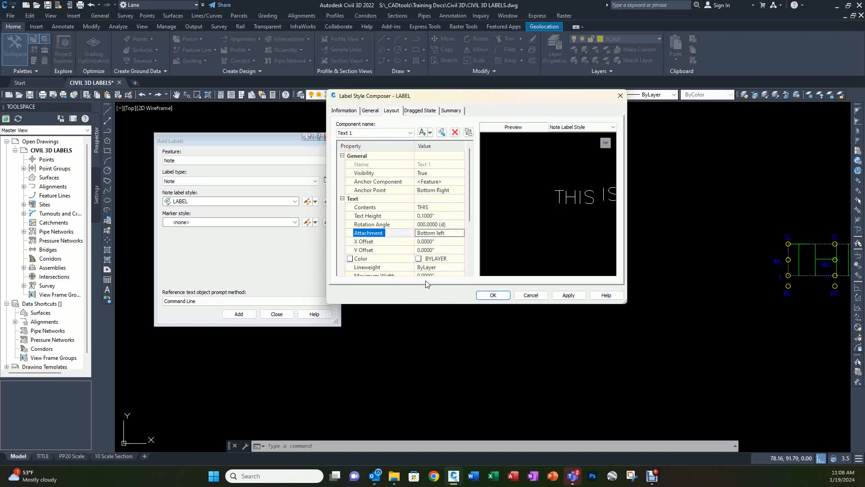
- Set the anchor point of the Text 1 component to Middle Center
{"action": "left_click", "coordinate": [432, 233]}
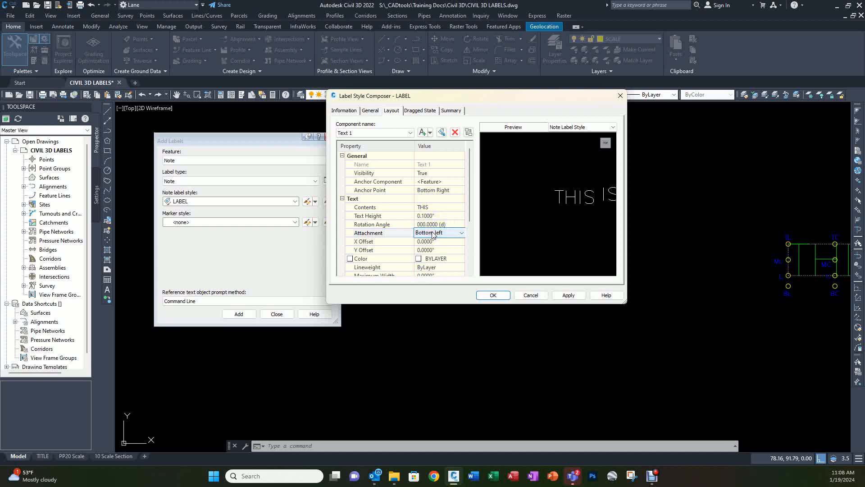
{"action": "left_click", "coordinate": [432, 233]}
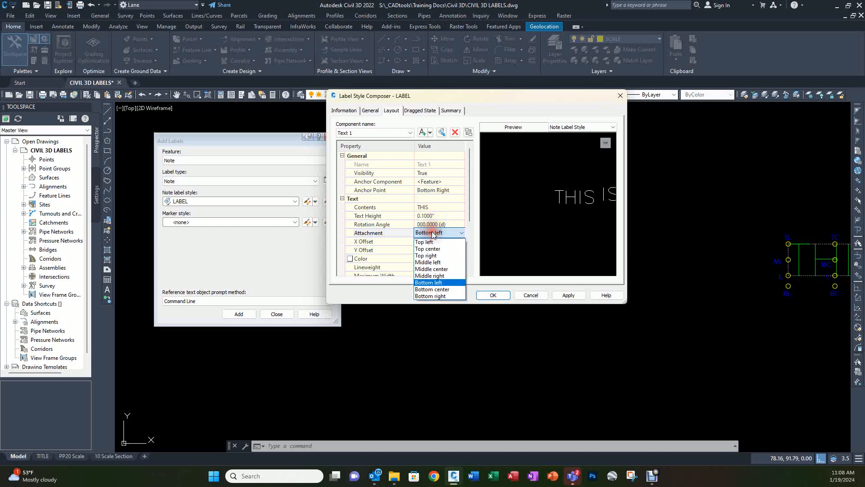
{"action": "left_click", "coordinate": [433, 190]}
{"action": "left_click", "coordinate": [442, 191]}
{"action": "left_click", "coordinate": [442, 190]}
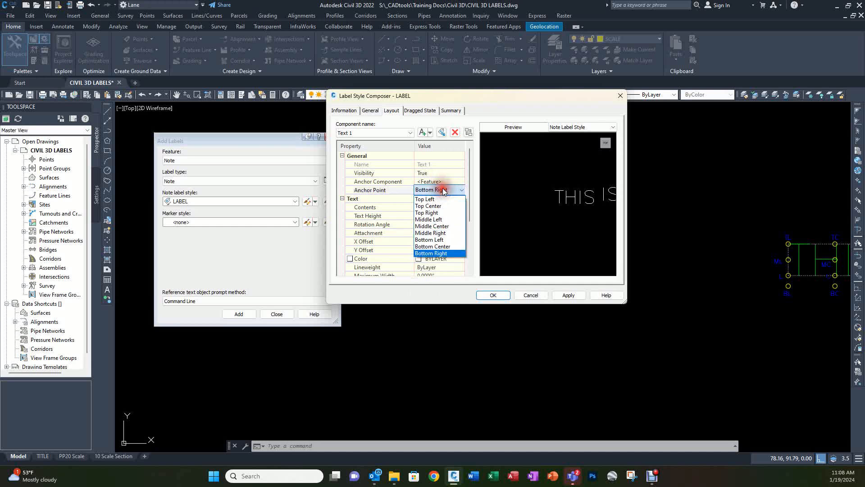
{"action": "left_click", "coordinate": [426, 227]}
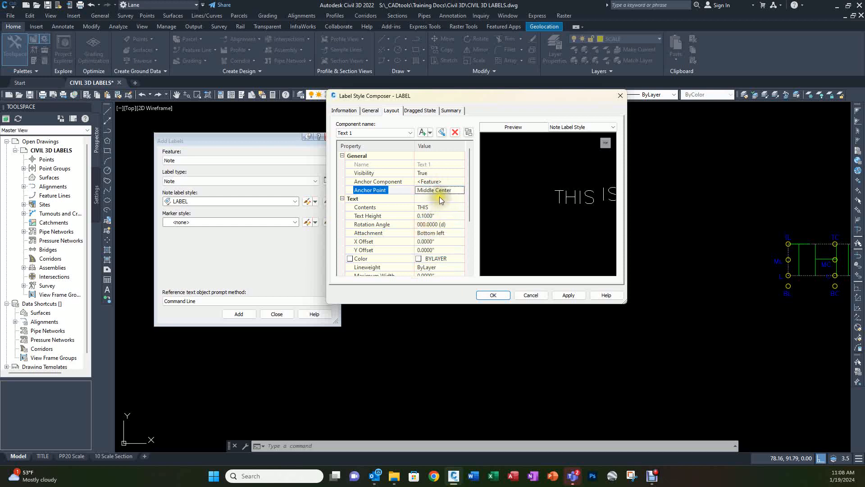
- Set the text attachment of the Text 1 component to Middle right and accept the label style edits
{"action": "left_click", "coordinate": [434, 232]}
{"action": "left_click", "coordinate": [433, 233]}
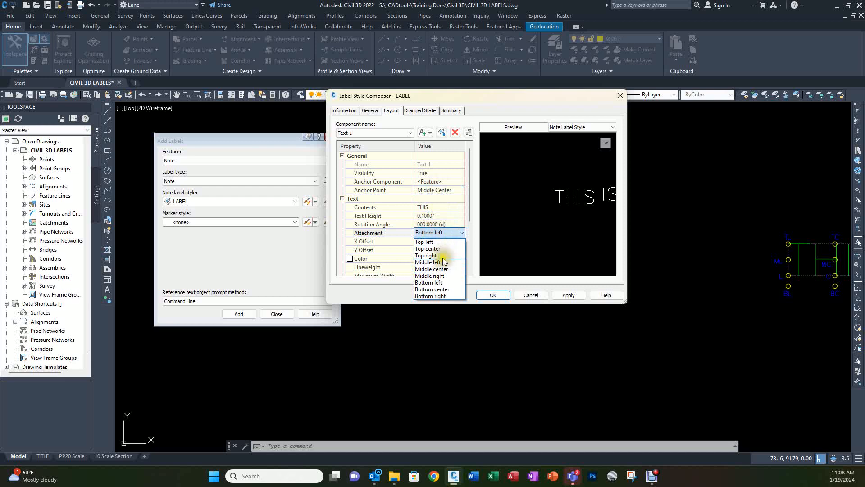
{"action": "left_click", "coordinate": [429, 276]}
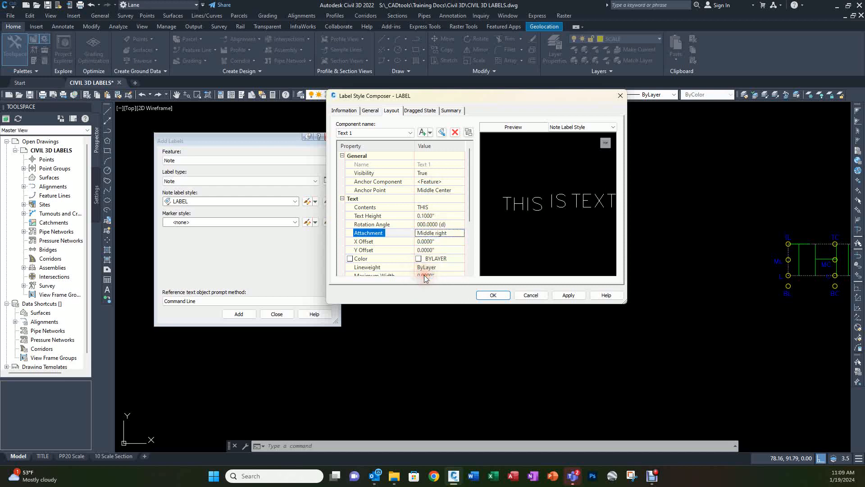
{"action": "left_click", "coordinate": [493, 295]}
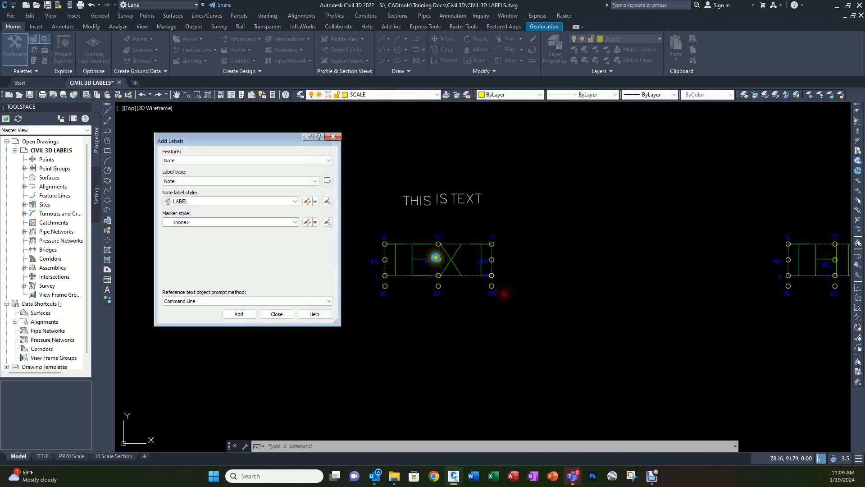
- Replace the placed label's THIS component text with "THIS IS GOING TO BE"
{"action": "left_click", "coordinate": [424, 205]}
{"action": "left_click", "coordinate": [402, 176]}
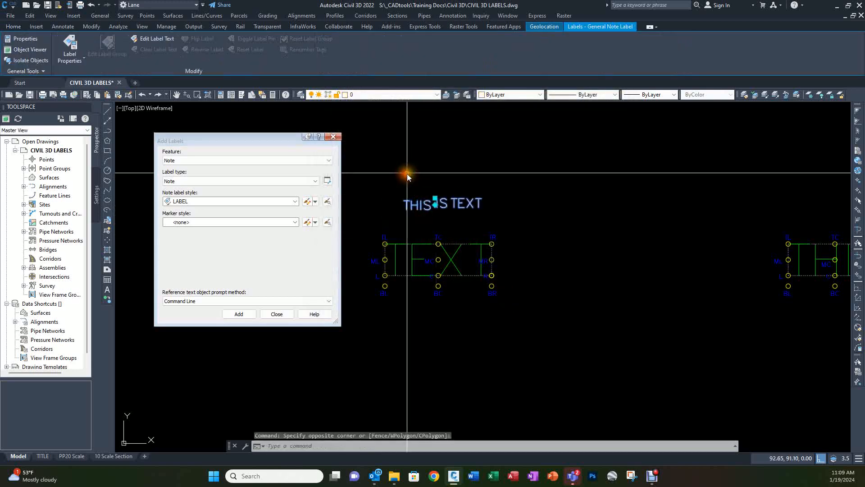
{"action": "double_click", "coordinate": [418, 203]}
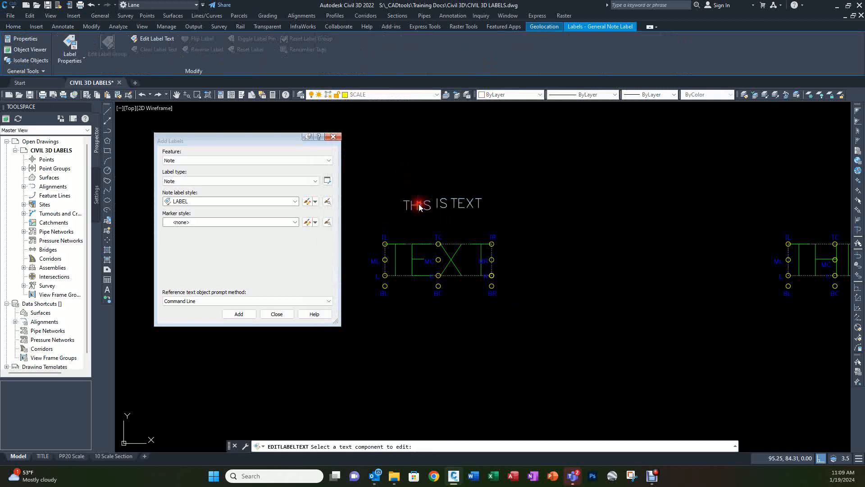
{"action": "left_click", "coordinate": [420, 204]}
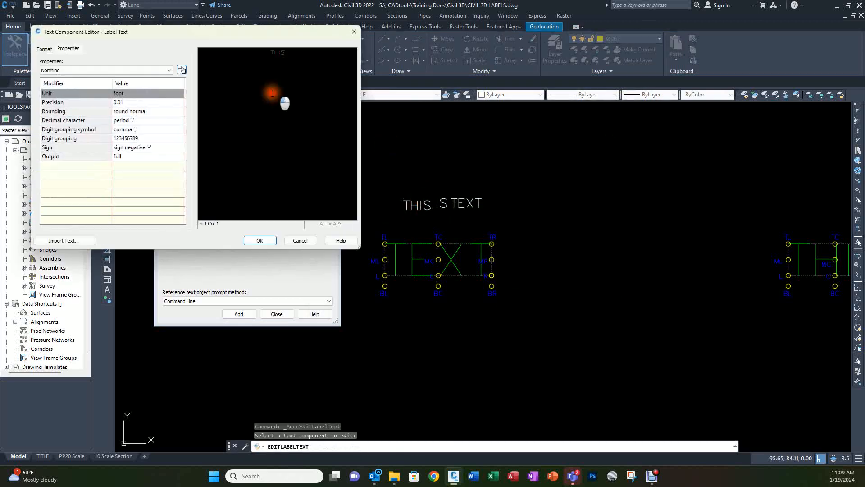
{"action": "left_click", "coordinate": [239, 57]}
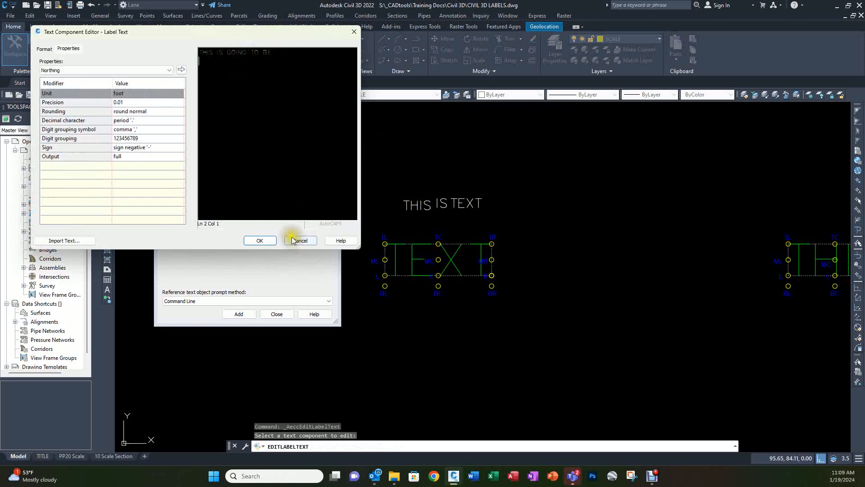
{"action": "left_click", "coordinate": [260, 240]}
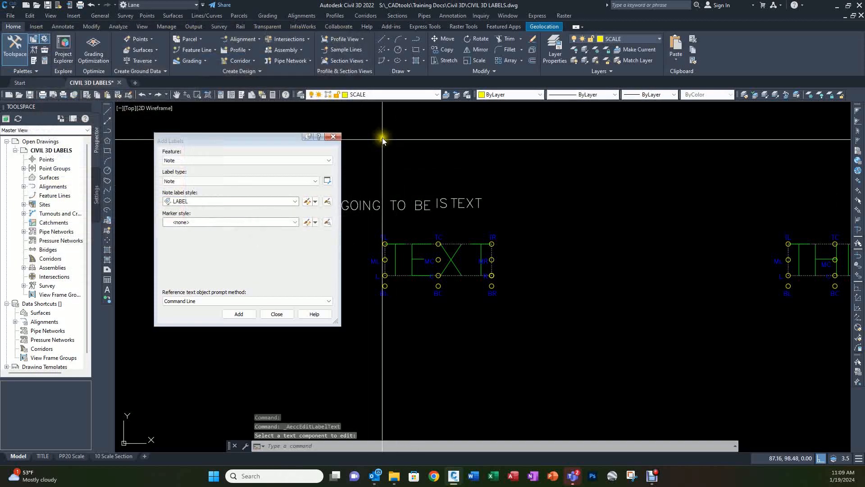
- Uncover the whole label and replace its IS component text with "SOME TEXT THAT"
{"action": "mouse_move", "coordinate": [296, 135]}
{"action": "left_mouse_down"}
{"action": "mouse_move", "coordinate": [180, 128]}
{"action": "mouse_move", "coordinate": [196, 121]}
{"action": "left_mouse_up"}
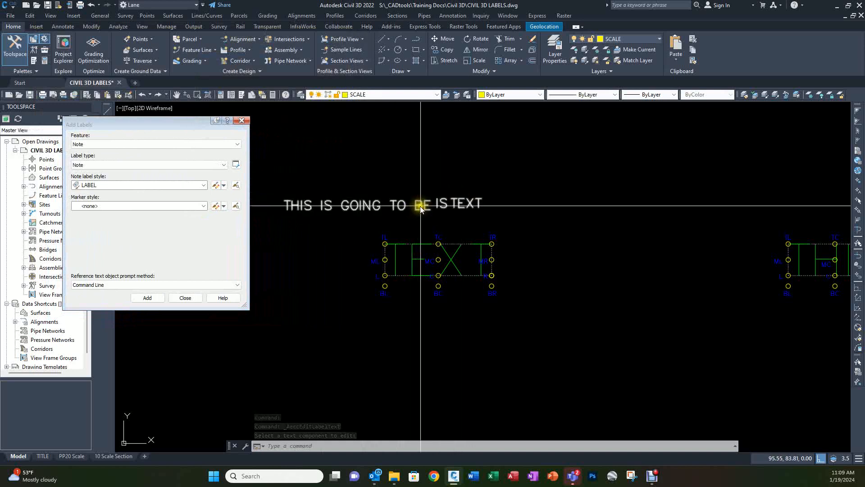
{"action": "double_click", "coordinate": [441, 204]}
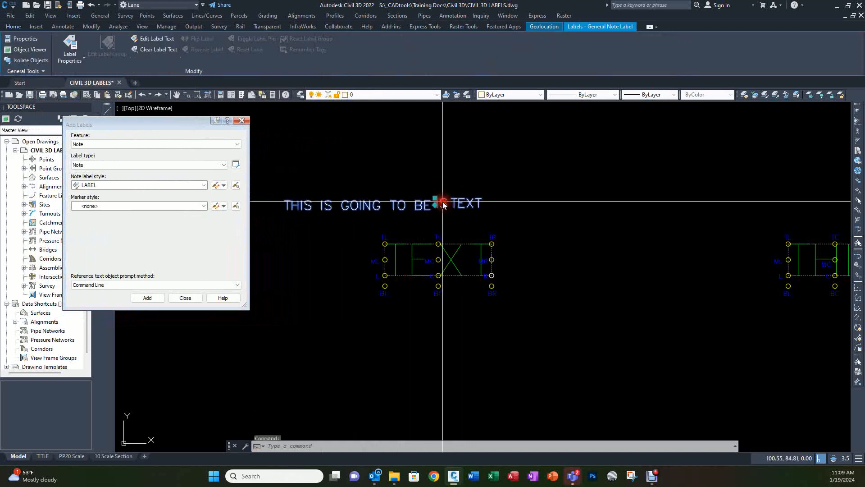
{"action": "left_click", "coordinate": [443, 205]}
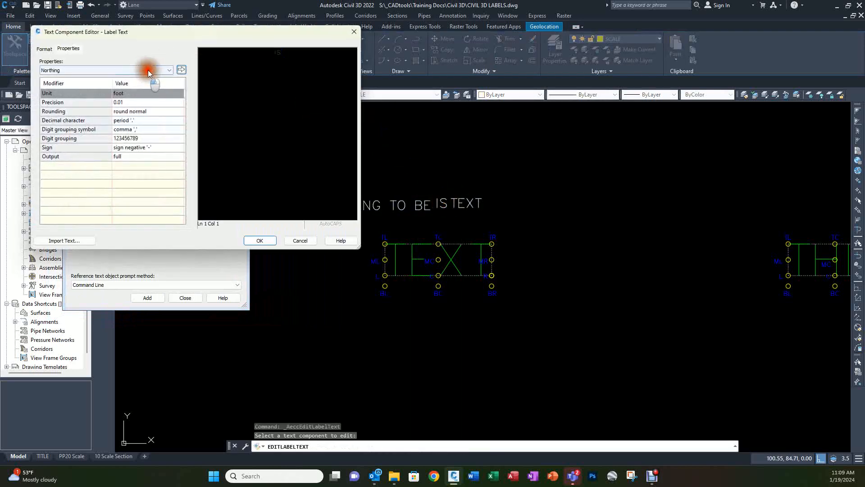
{"action": "double_click", "coordinate": [221, 56]}
{"action": "type", "text": "SOME TEXT THAT"}
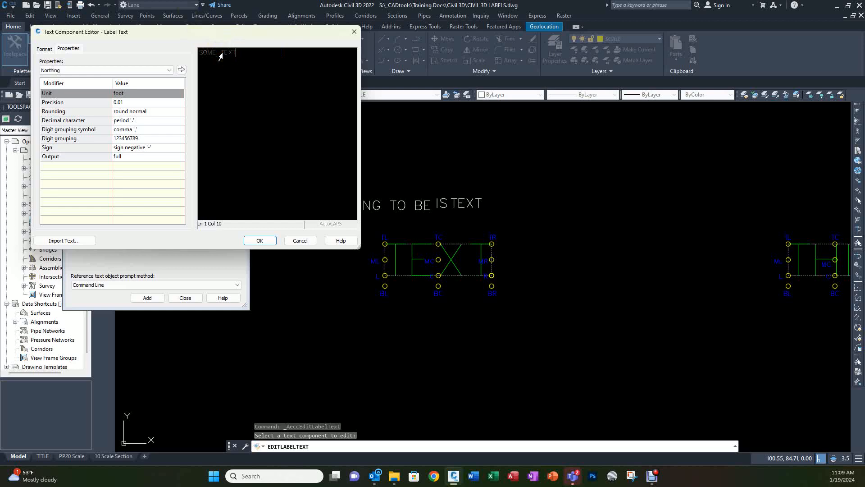
{"action": "left_click", "coordinate": [259, 241]}
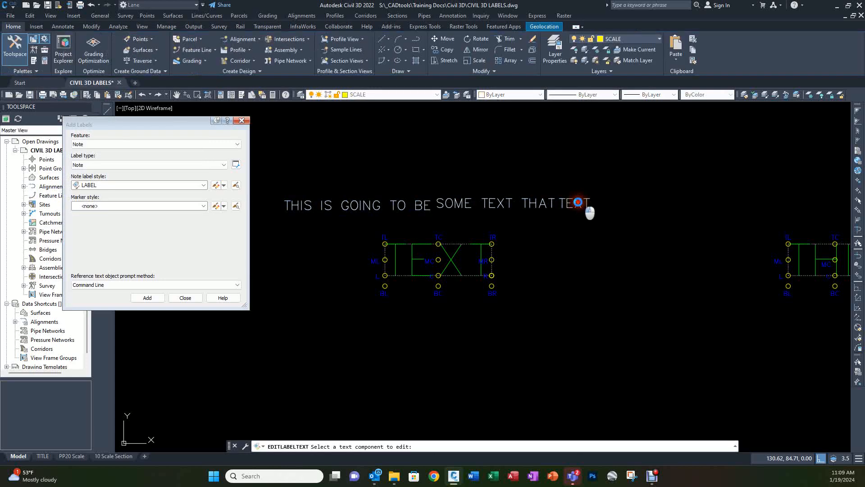
- Replace the placed label's TEXT component text with "II AHVE TYPED"
{"action": "left_click", "coordinate": [578, 203]}
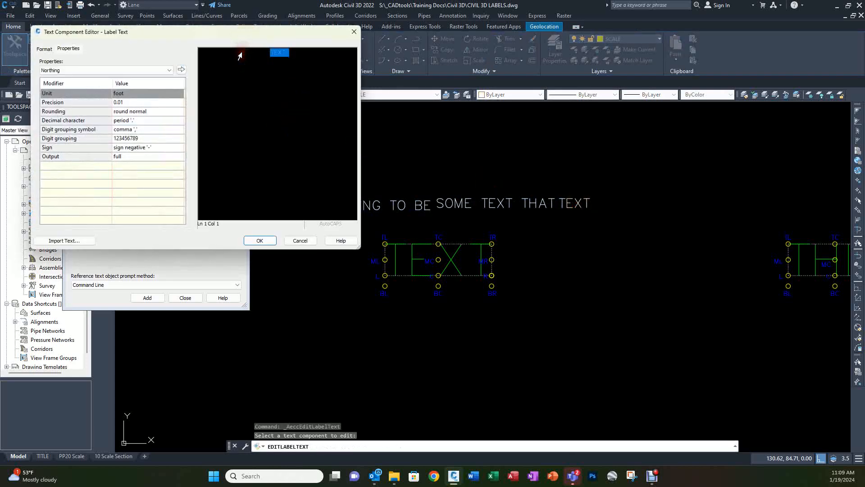
{"action": "key", "text": "Delete"}
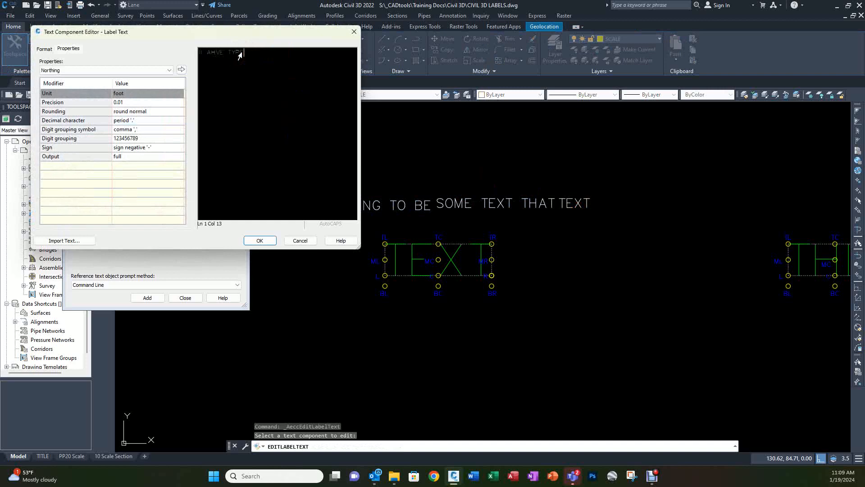
{"action": "left_click", "coordinate": [261, 241]}
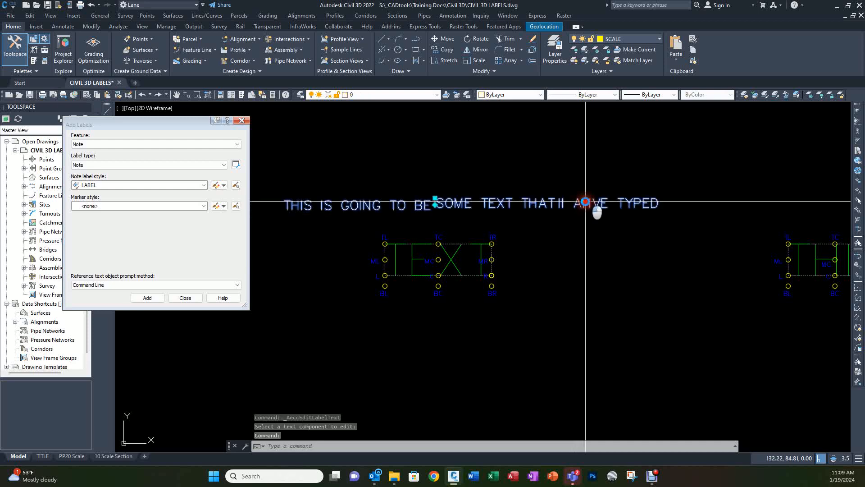
- Replace the text of the placed label's last component with "I HAVE TYPED"
{"action": "double_click", "coordinate": [585, 202]}
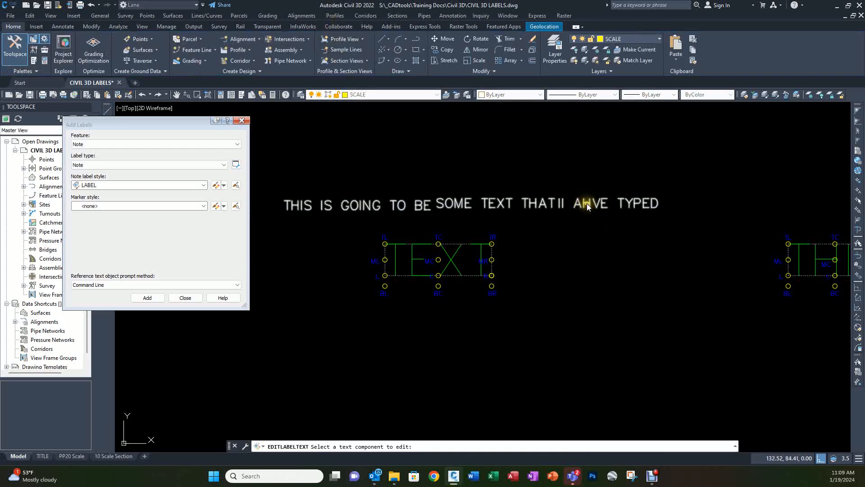
{"action": "left_click", "coordinate": [587, 204]}
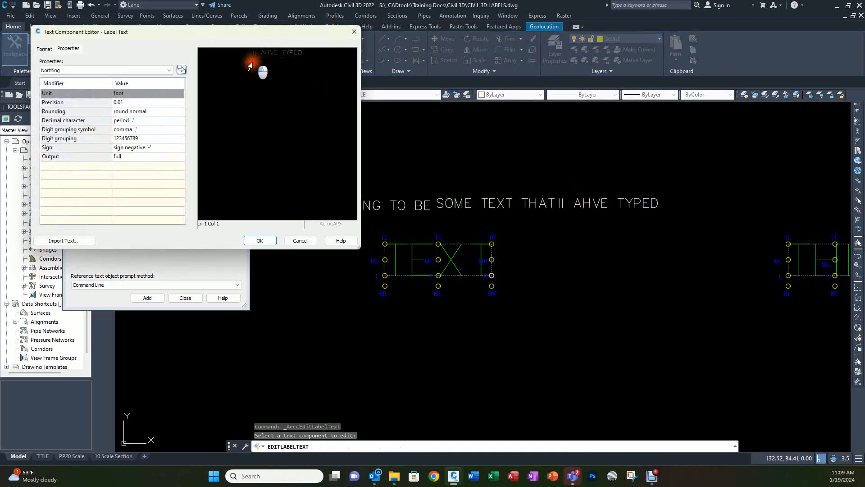
{"action": "left_click_drag", "start_coordinate": [251, 66], "coordinate": [243, 55]}
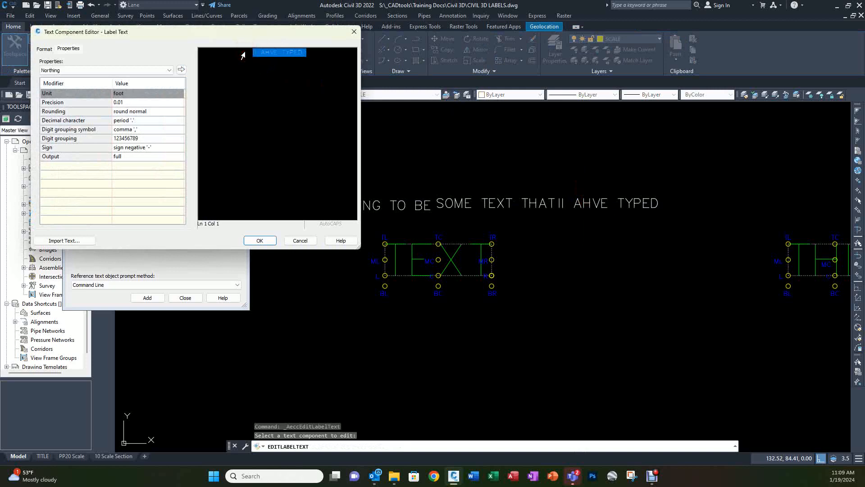
{"action": "key", "text": "Delete"}
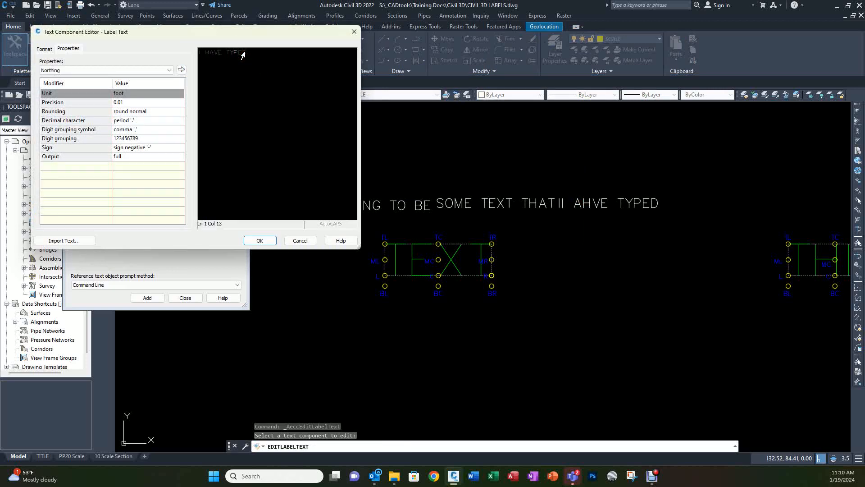
{"action": "left_click", "coordinate": [259, 240]}
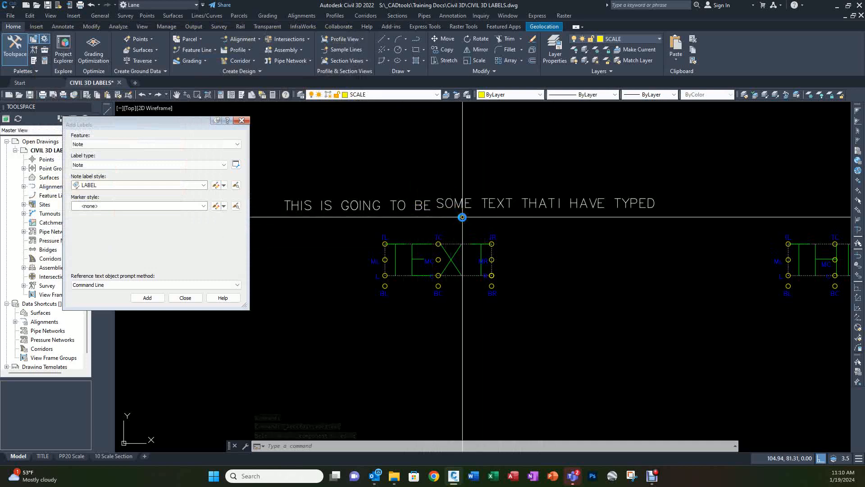
- Examine the placed label and the diagram of anchor points linking the words THIS, IS and TEXT
{"action": "left_click", "coordinate": [442, 206]}
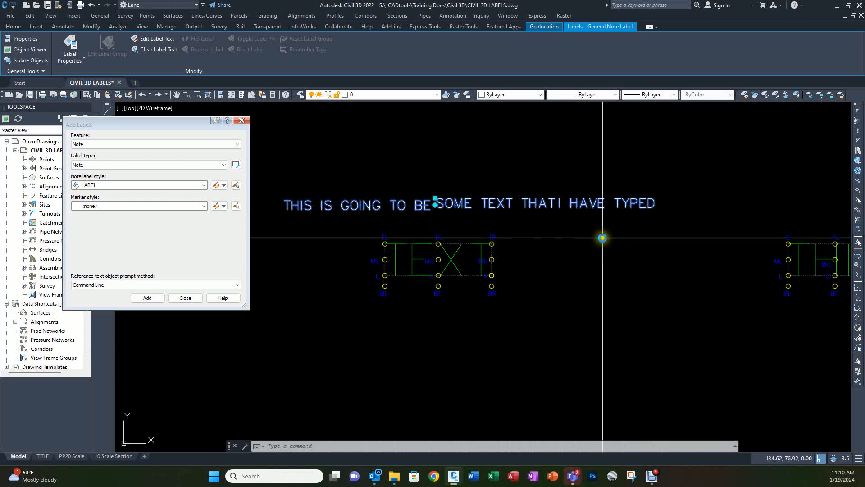
{"action": "mouse_move", "coordinate": [611, 239]}
{"action": "middle_mouse_down"}
{"action": "mouse_move", "coordinate": [329, 212]}
{"action": "mouse_move", "coordinate": [177, 209]}
{"action": "middle_mouse_up"}
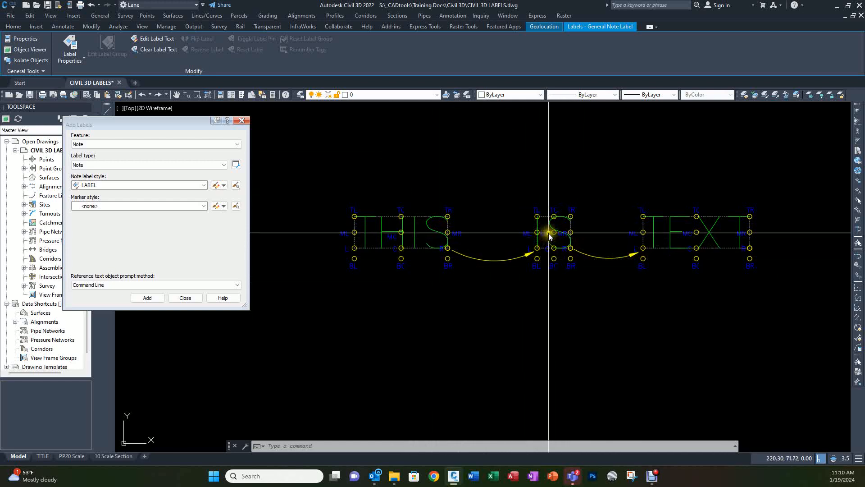
{"action": "left_click", "coordinate": [464, 236]}
{"action": "left_click", "coordinate": [464, 242]}
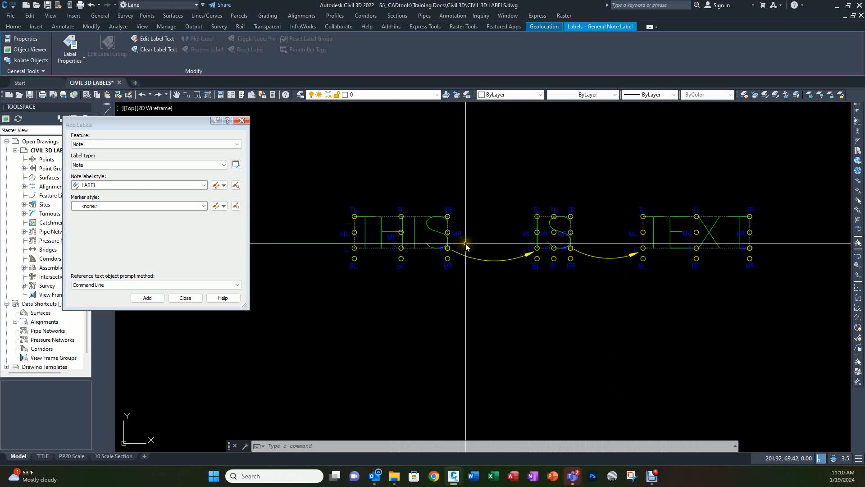
{"action": "left_click", "coordinate": [188, 297]}
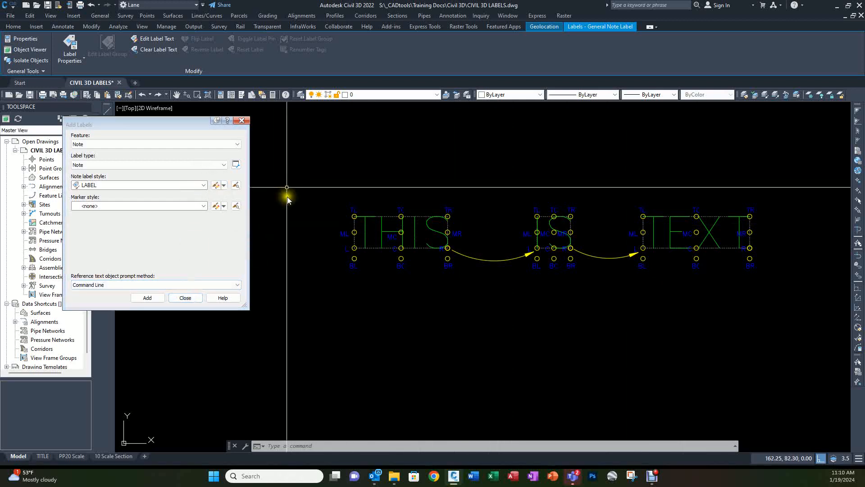
- Open the LABEL note label style for editing and keep Middle Center as the Text 1 component's anchor point
{"action": "middle_click_drag", "start_coordinate": [299, 180], "coordinate": [763, 202]}
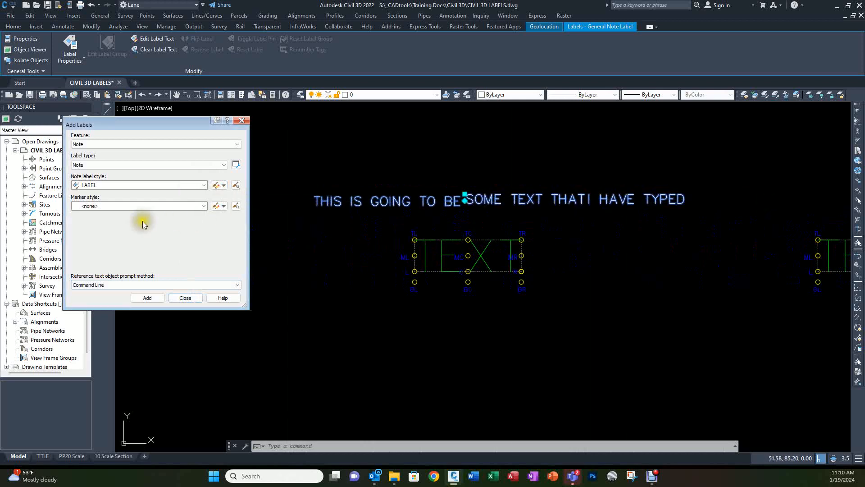
{"action": "left_click", "coordinate": [224, 185]}
{"action": "left_click", "coordinate": [247, 226]}
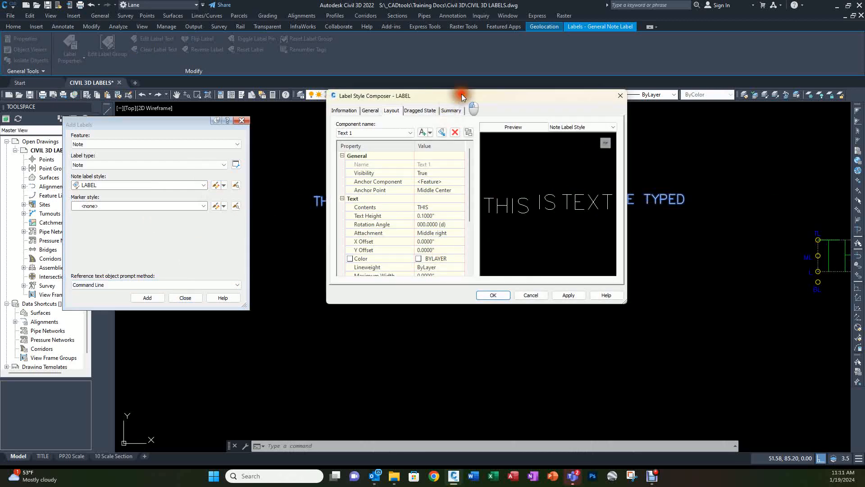
{"action": "left_click_drag", "start_coordinate": [462, 94], "coordinate": [150, 37]}
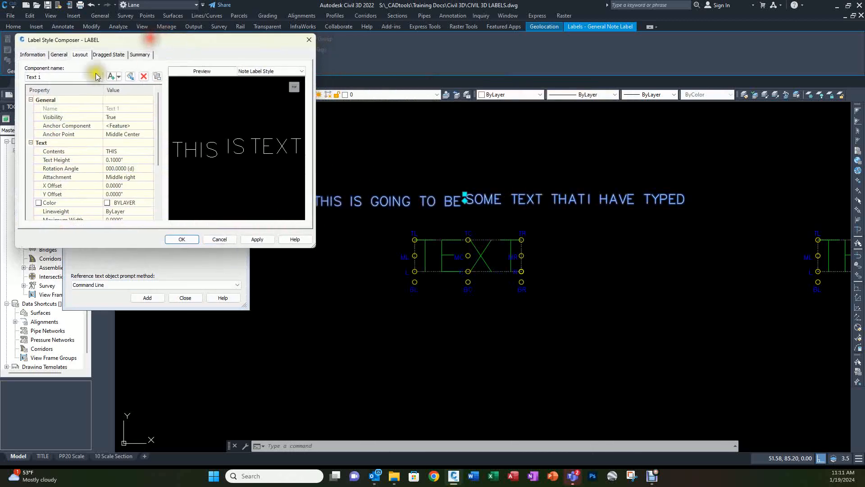
{"action": "left_click", "coordinate": [64, 77]}
{"action": "left_click", "coordinate": [48, 85]}
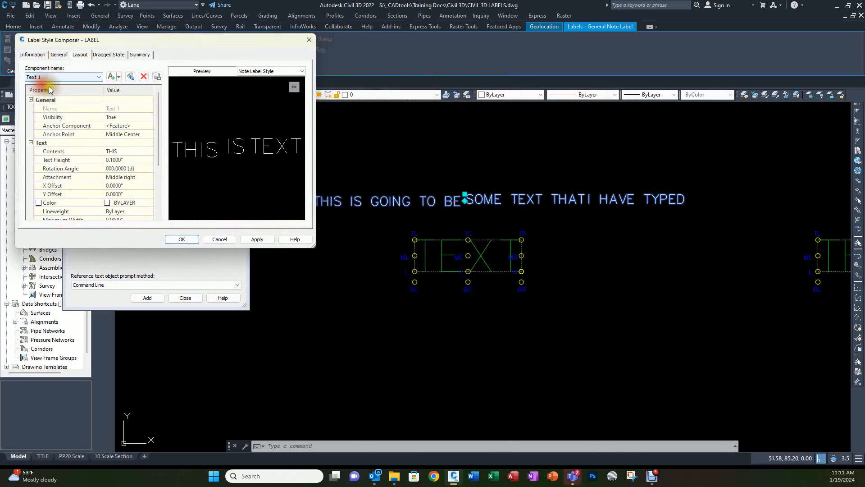
{"action": "left_click", "coordinate": [125, 135]}
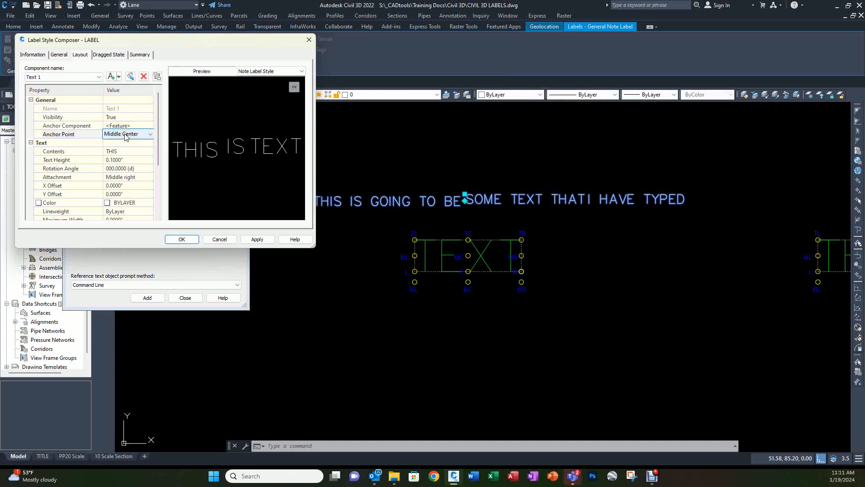
{"action": "left_click", "coordinate": [124, 135]}
{"action": "left_click", "coordinate": [119, 135]}
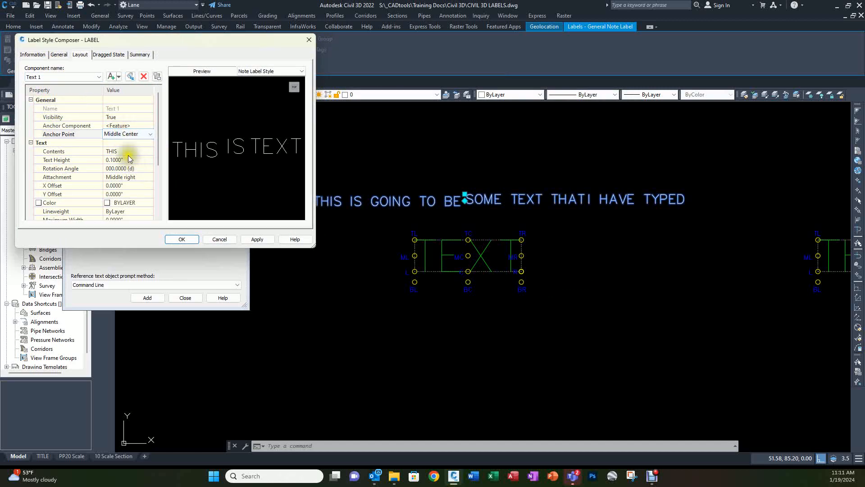
- Set the text attachment of the Text 1 component to Bottom right and accept the label style edits
{"action": "left_click", "coordinate": [129, 177]}
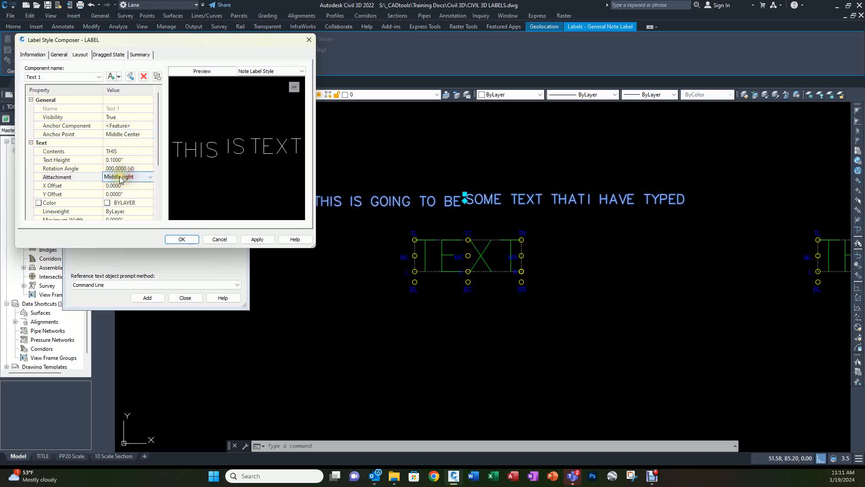
{"action": "left_click", "coordinate": [120, 177]}
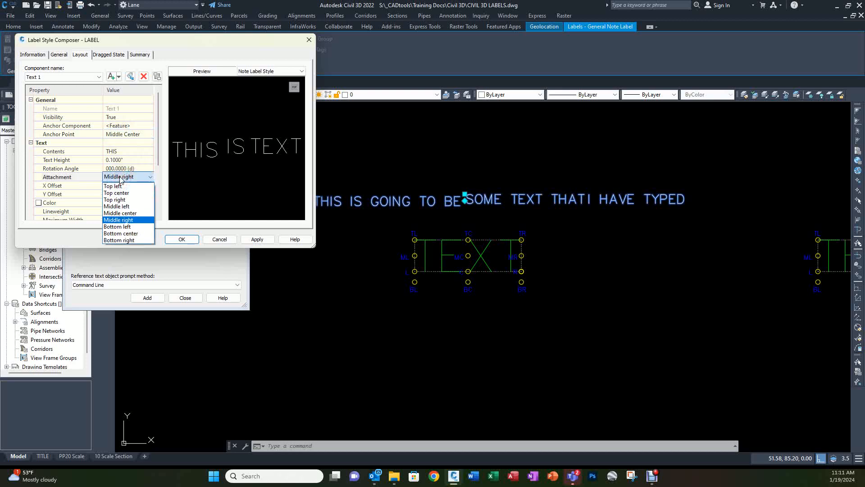
{"action": "left_click", "coordinate": [117, 240]}
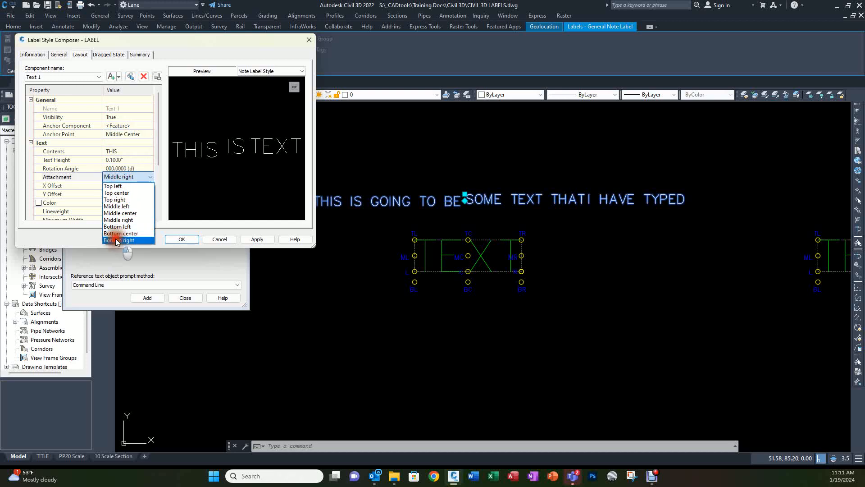
{"action": "left_click", "coordinate": [121, 181]}
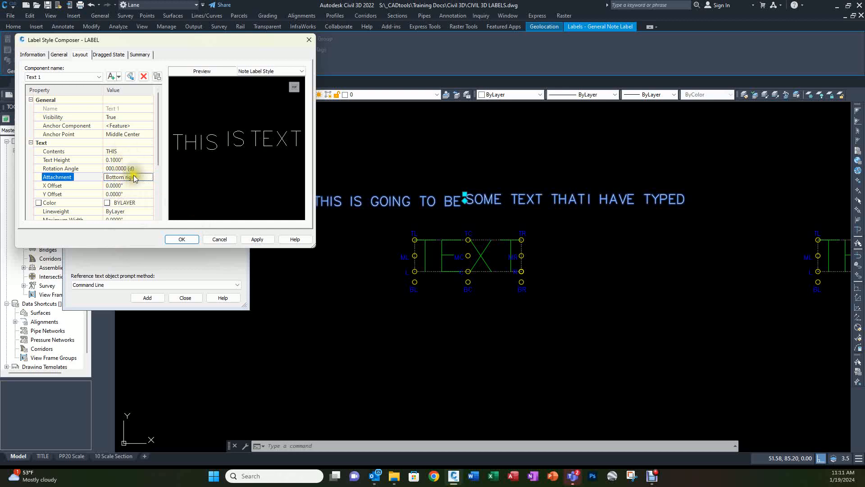
{"action": "left_click", "coordinate": [178, 237]}
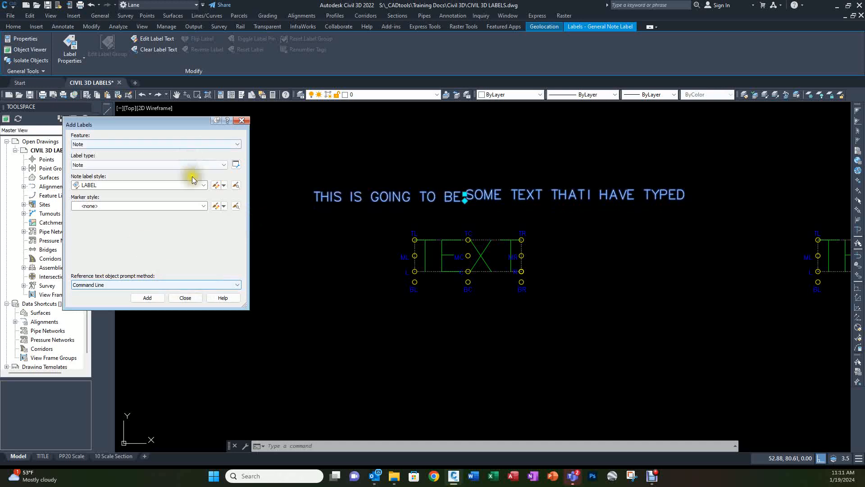
- Open the LABEL note label style for editing and set the Text.2 component's anchor point to Middle Right
{"action": "left_click", "coordinate": [217, 186]}
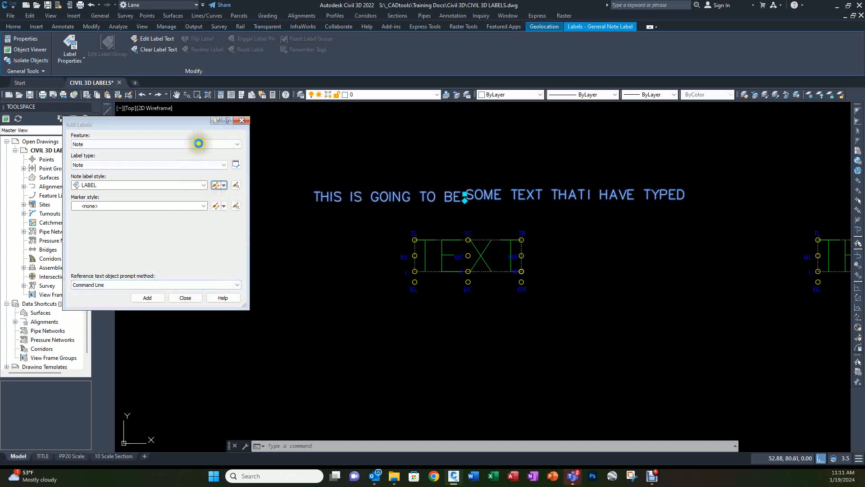
{"action": "left_click", "coordinate": [66, 76]}
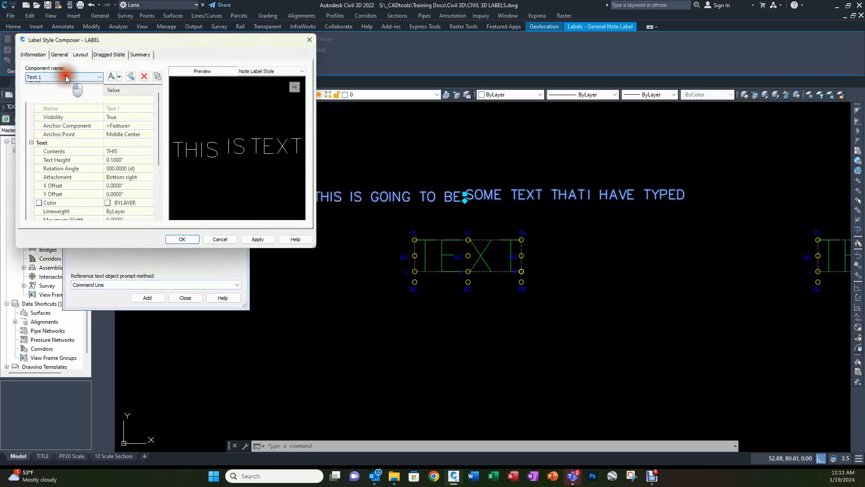
{"action": "left_click", "coordinate": [42, 91]}
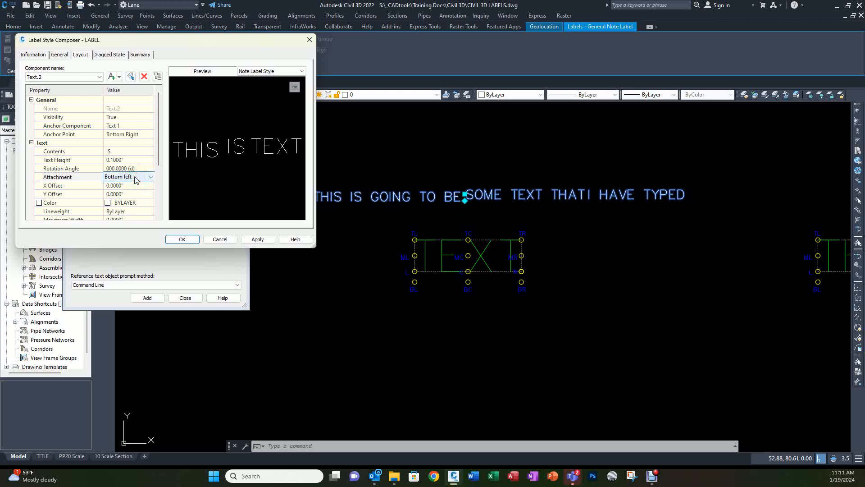
{"action": "left_click", "coordinate": [140, 134]}
{"action": "left_click", "coordinate": [137, 134]}
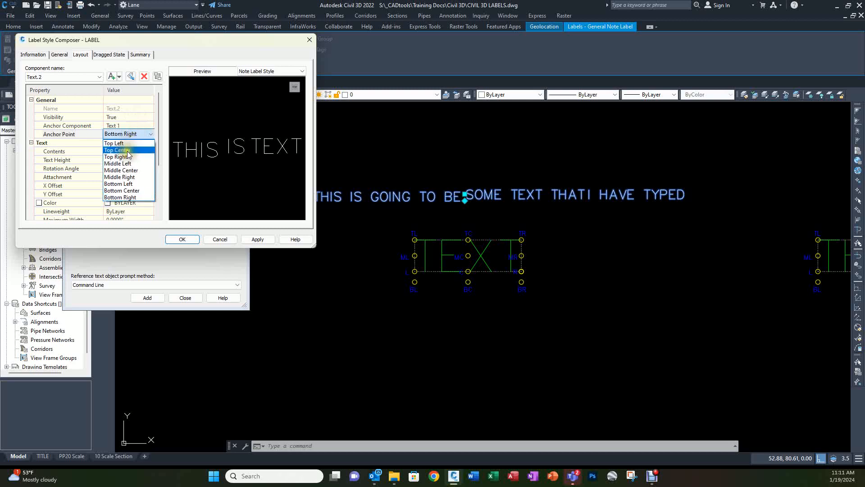
{"action": "left_click", "coordinate": [116, 177]}
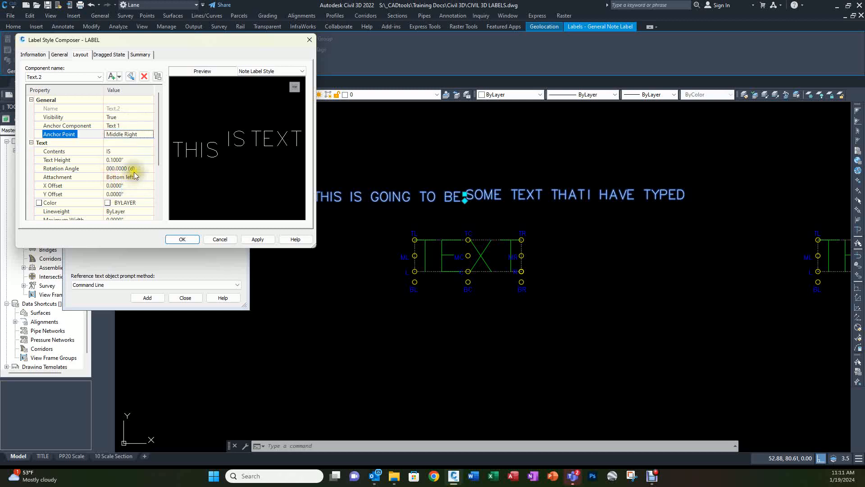
- Set the Text.2 component's attachment to Middle left, accepting the style edits and closing the Add Labels dialog
{"action": "left_click", "coordinate": [134, 177]}
{"action": "left_click", "coordinate": [132, 177]}
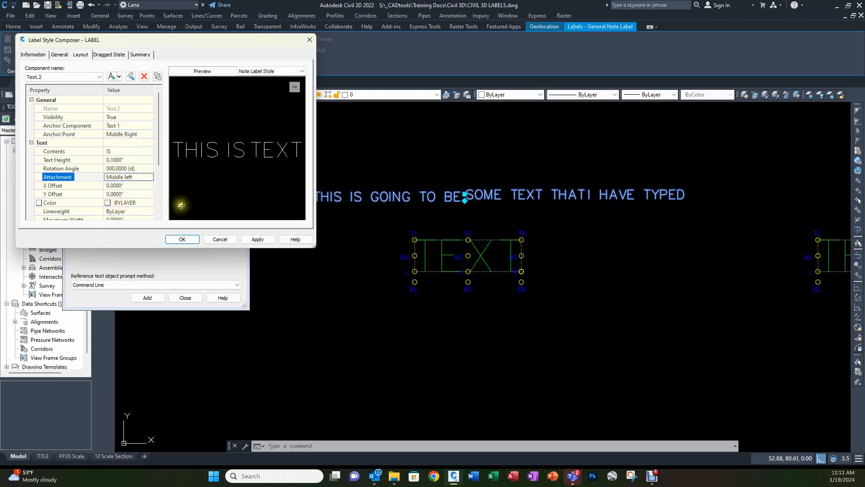
{"action": "left_click", "coordinate": [182, 240]}
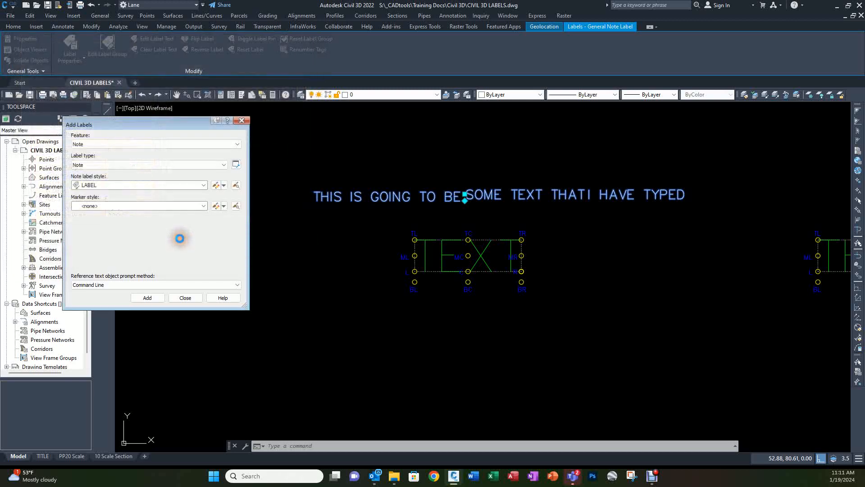
{"action": "left_click", "coordinate": [187, 298]}
{"action": "key", "text": "Escape"}
{"action": "key", "text": "Escape"}
{"action": "key", "text": "Escape"}
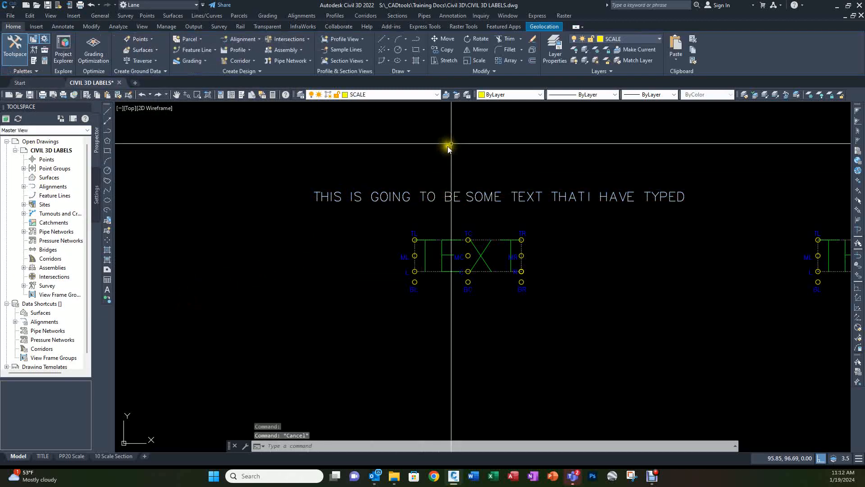
- Examine the alignment of the placed label's components against the THIS, IS and TEXT anchor point diagram
{"action": "left_click", "coordinate": [395, 198]}
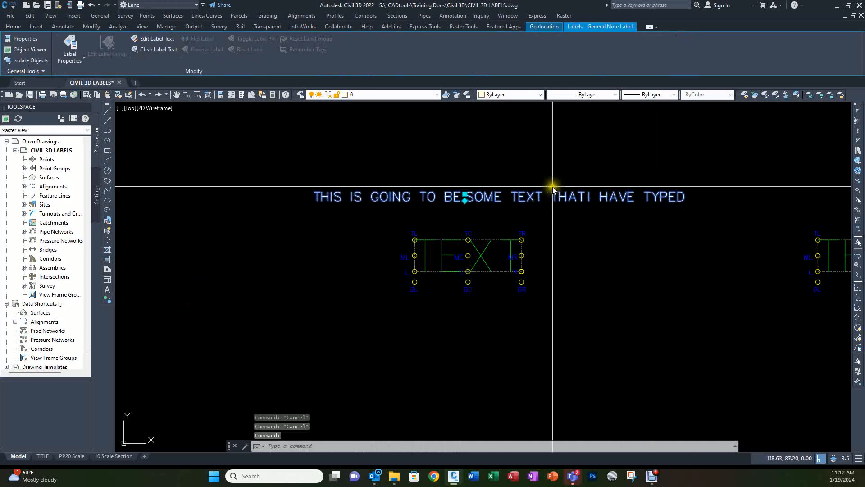
{"action": "key", "text": "Escape"}
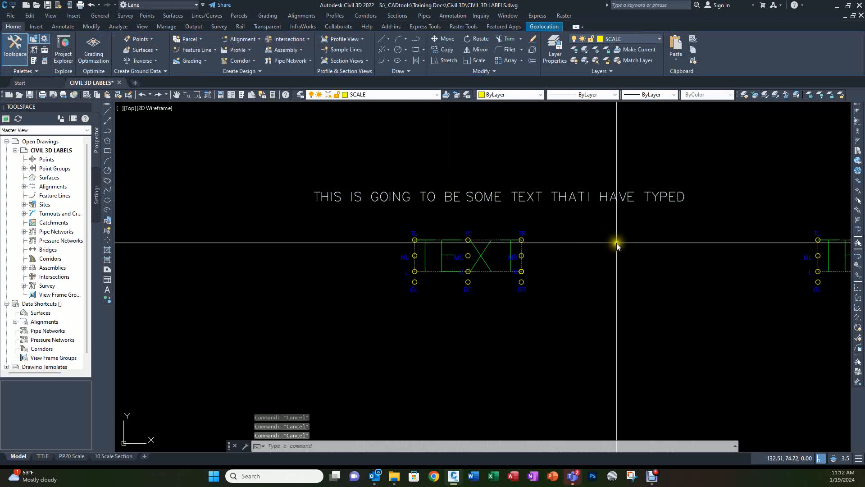
{"action": "mouse_move", "coordinate": [615, 242]}
{"action": "middle_mouse_down"}
{"action": "mouse_move", "coordinate": [472, 234]}
{"action": "mouse_move", "coordinate": [409, 216]}
{"action": "middle_mouse_up"}
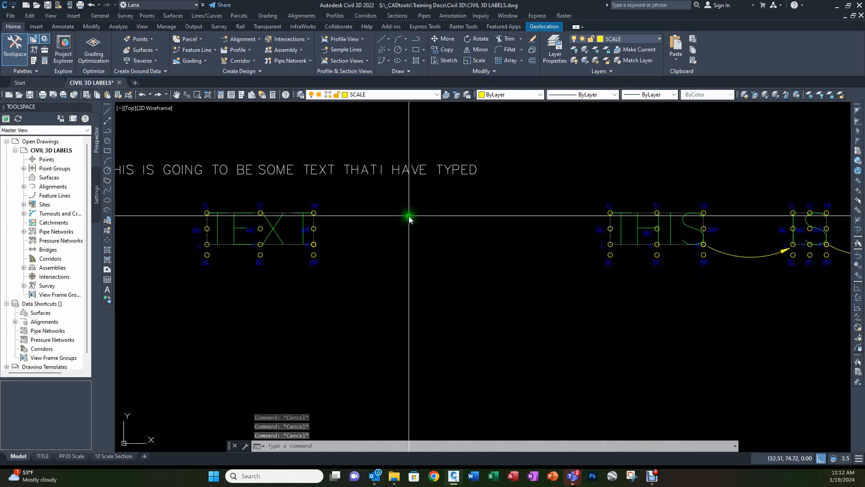
{"action": "scroll", "coordinate": [407, 217], "scroll_direction": "down", "scroll_amount": 3}
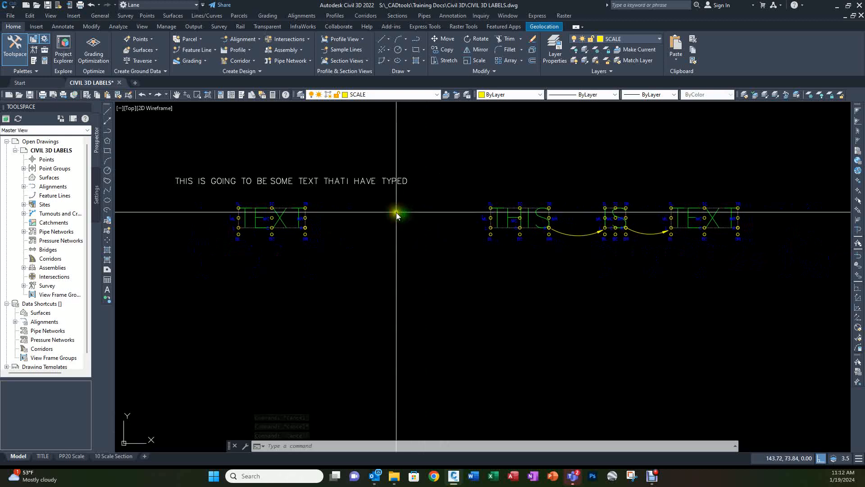
{"action": "scroll", "coordinate": [577, 202], "scroll_direction": "up", "scroll_amount": 4}
{"action": "scroll", "coordinate": [577, 203], "scroll_direction": "down", "scroll_amount": 2}
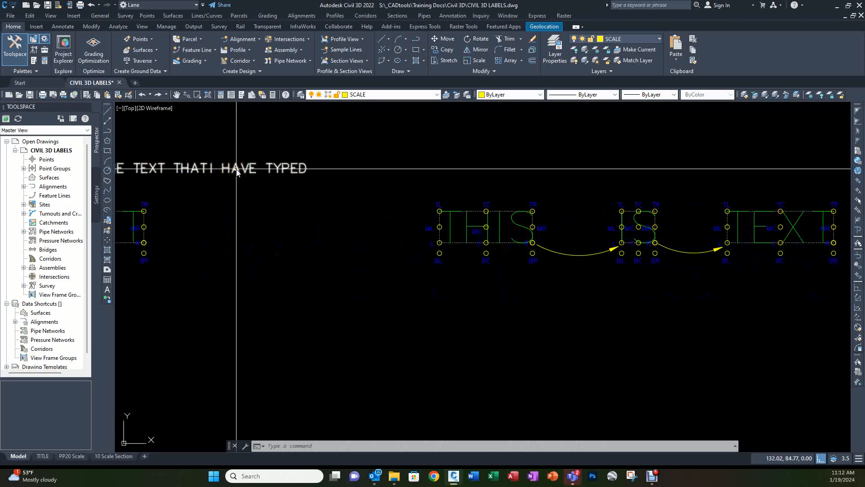
{"action": "middle_click_drag", "start_coordinate": [237, 171], "coordinate": [423, 179]}
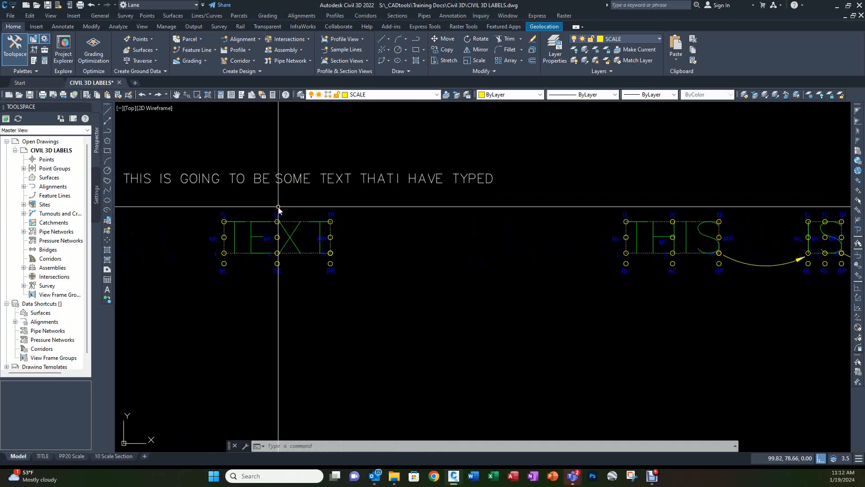
- Copy the IS block with its anchor markers from its TL circle centre to the BL circle centre of THIS
{"action": "mouse_move", "coordinate": [518, 261]}
{"action": "middle_mouse_down"}
{"action": "mouse_move", "coordinate": [453, 207]}
{"action": "mouse_move", "coordinate": [251, 188]}
{"action": "middle_mouse_up"}
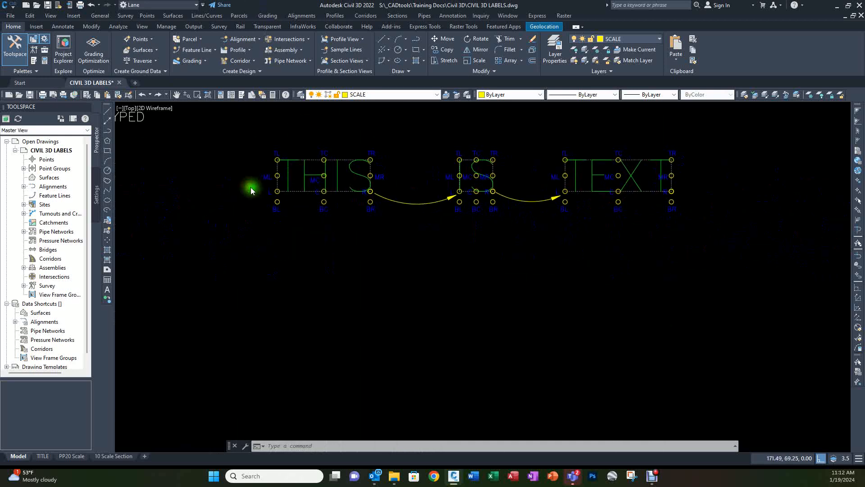
{"action": "type", "text": "c"}
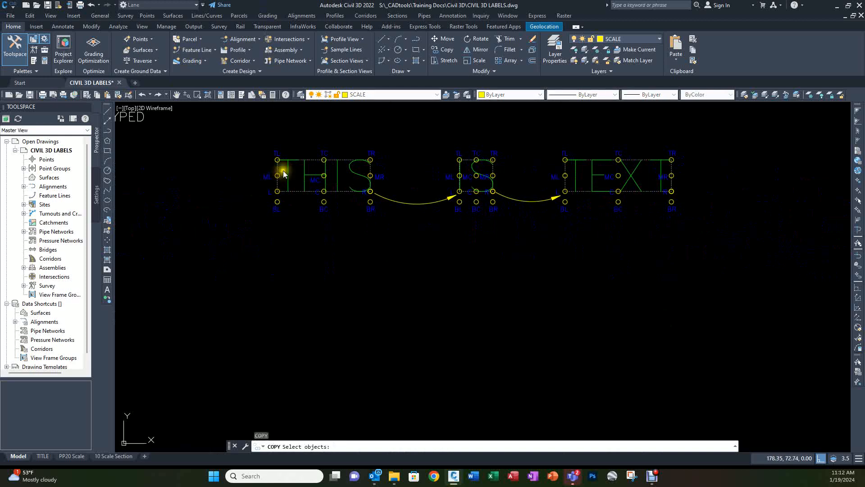
{"action": "left_click", "coordinate": [428, 135]}
{"action": "left_click", "coordinate": [515, 228]}
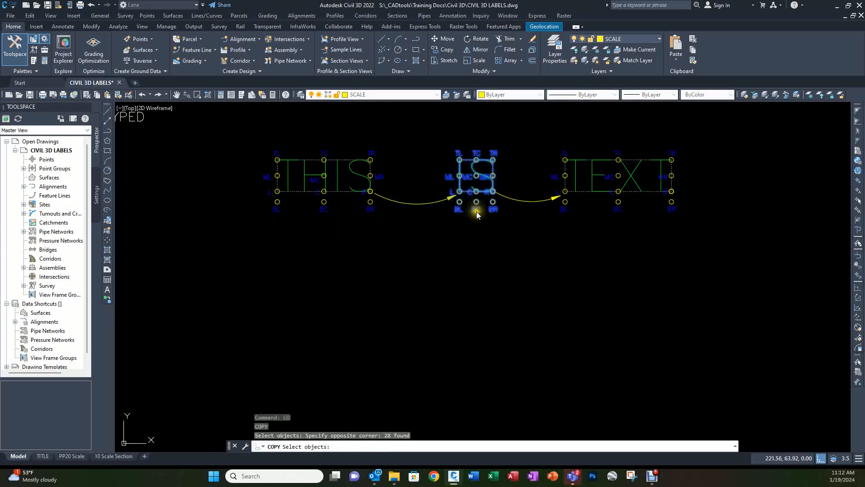
{"action": "key", "text": "Return"}
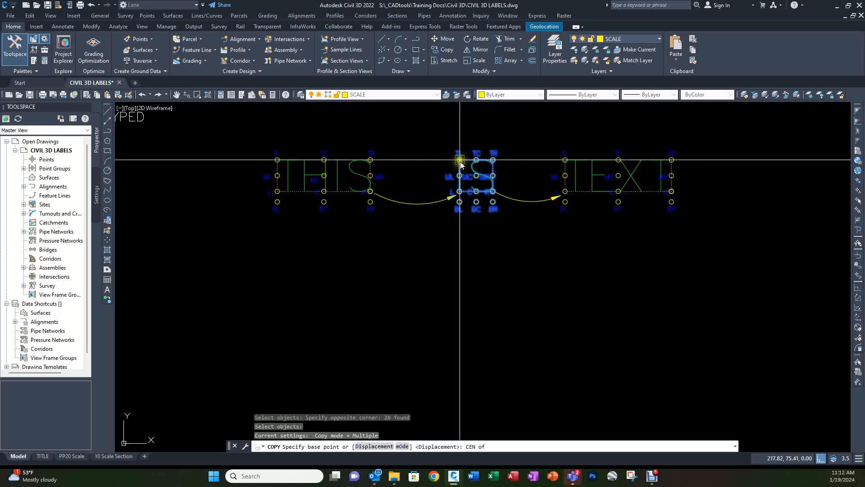
{"action": "left_click", "coordinate": [459, 160]}
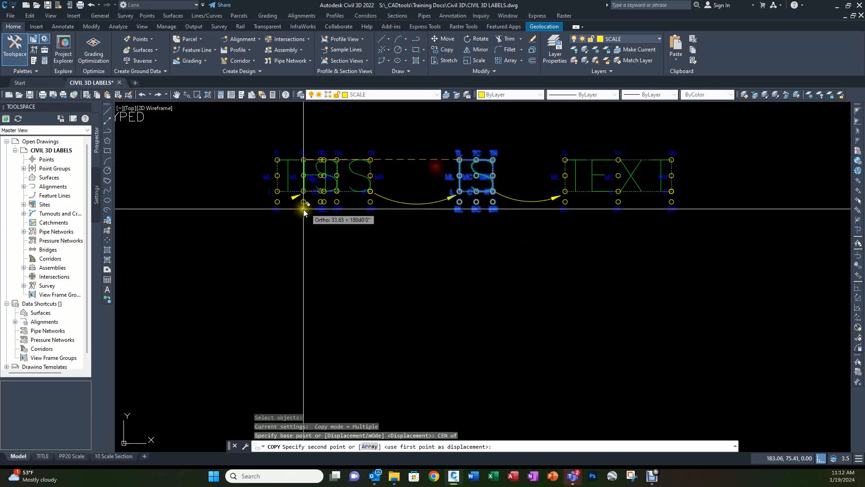
{"action": "left_click", "coordinate": [278, 204]}
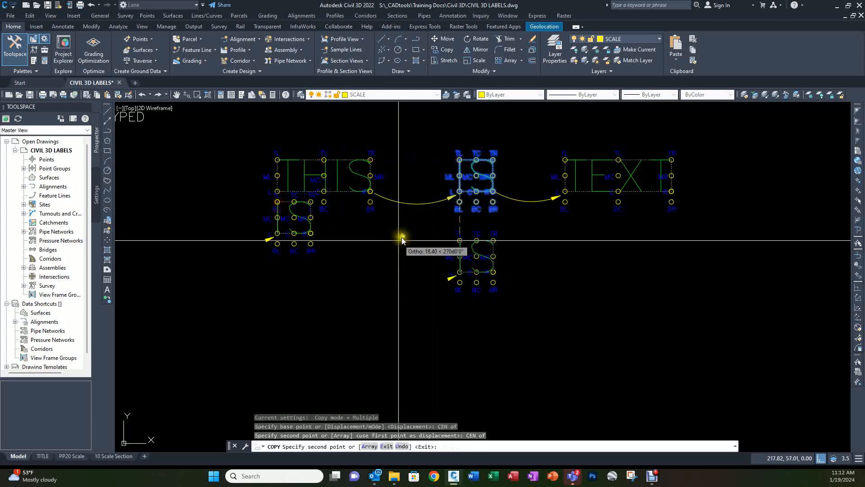
{"action": "key", "text": "Return"}
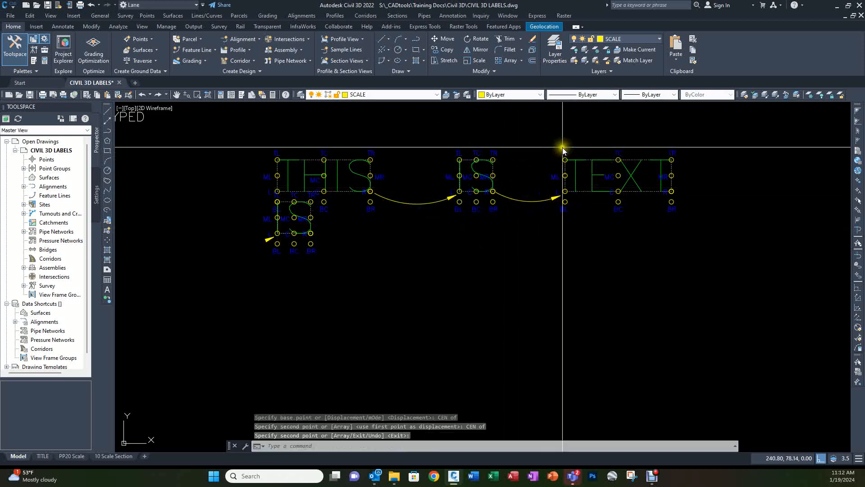
- Copy the TEXT block with its anchor markers from its TL circle centre to the BL circle centre of the copied IS
{"action": "key", "text": "Return"}
{"action": "left_click", "coordinate": [535, 141]}
{"action": "left_click", "coordinate": [697, 231]}
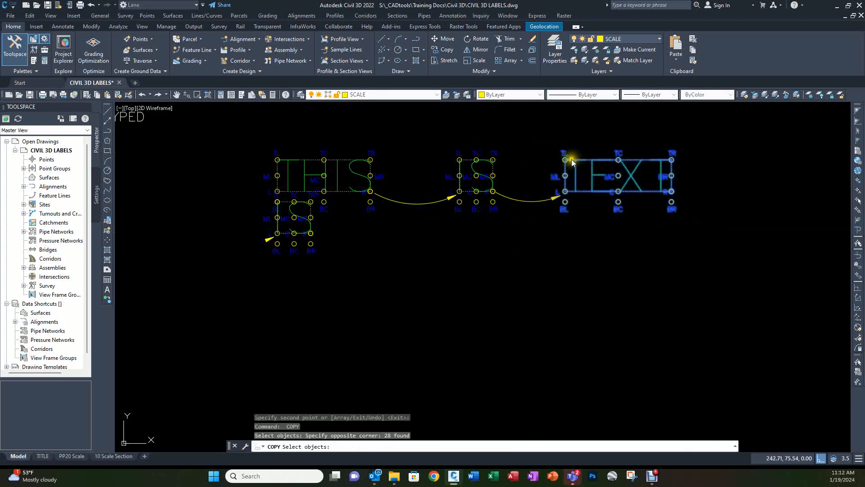
{"action": "key", "text": "Return"}
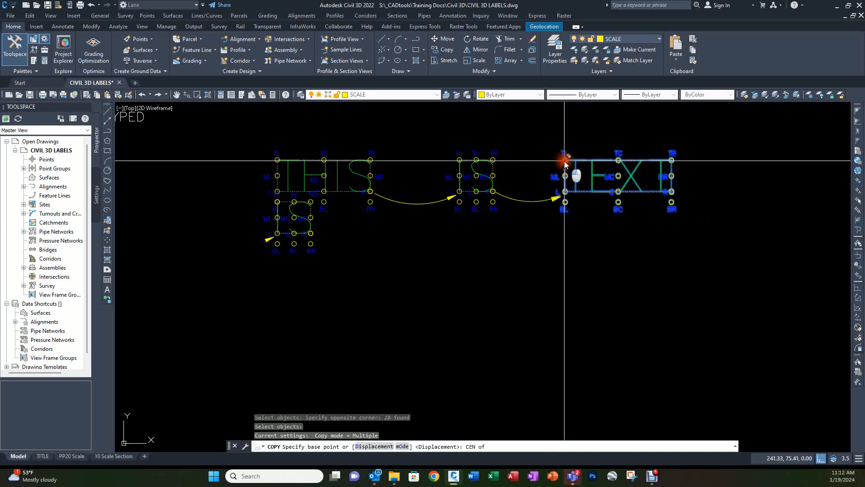
{"action": "left_click", "coordinate": [565, 160]}
{"action": "type", "text": "cen"}
{"action": "key", "text": "Return"}
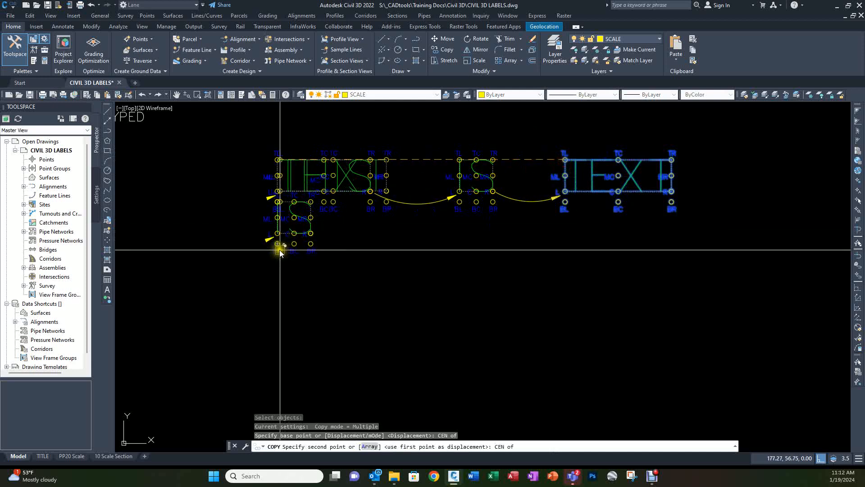
{"action": "left_click", "coordinate": [278, 248]}
{"action": "key", "text": "Return"}
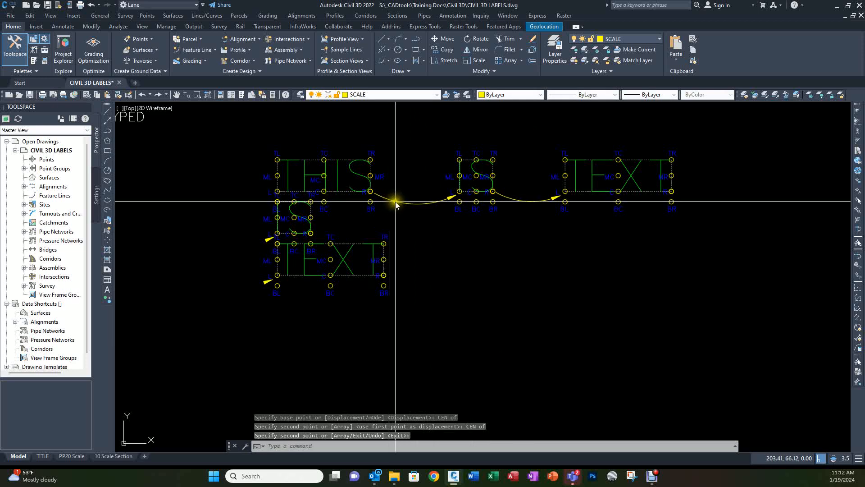
- Draw a three-point arc curving outward from the lower-left of THIS to the upper-left of the copied IS, adjusting its upper end
{"action": "scroll", "coordinate": [260, 191], "scroll_direction": "up", "scroll_amount": 4}
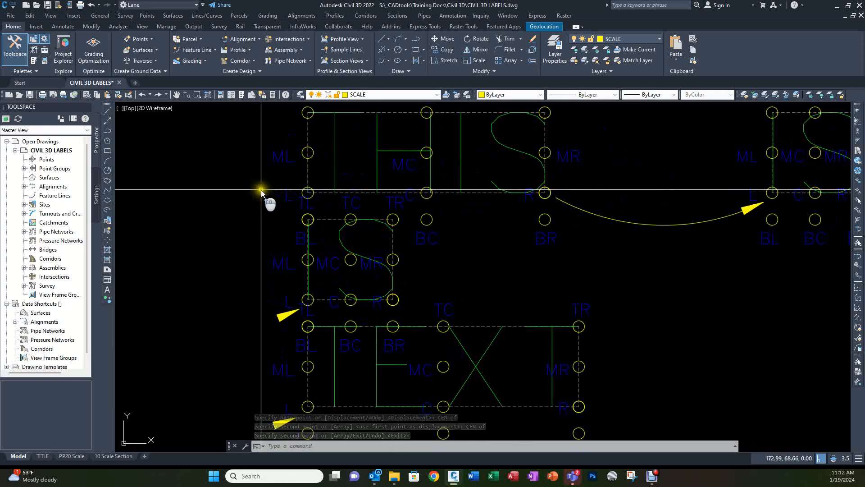
{"action": "type", "text": "a"}
{"action": "key", "text": "Return"}
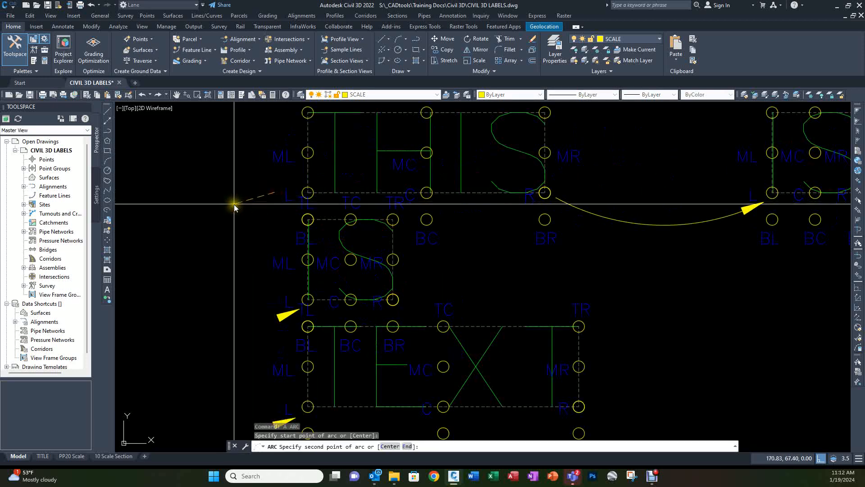
{"action": "left_click", "coordinate": [237, 198]}
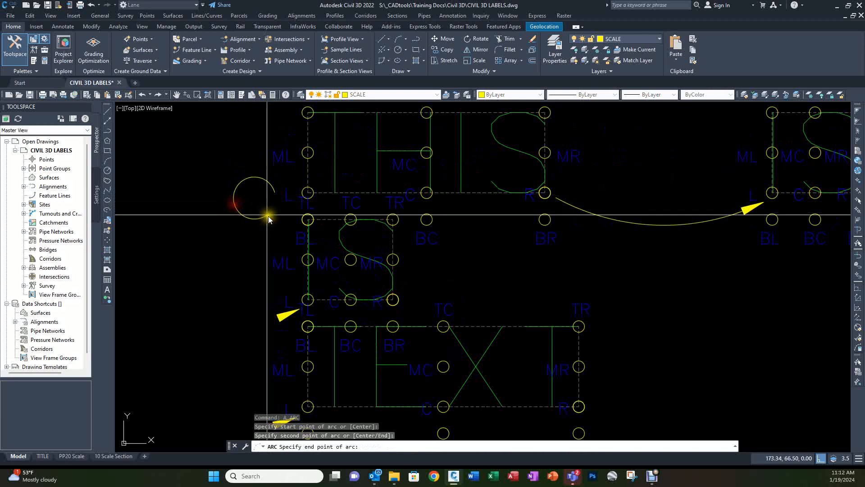
{"action": "left_click", "coordinate": [288, 231]}
{"action": "left_click", "coordinate": [267, 191]}
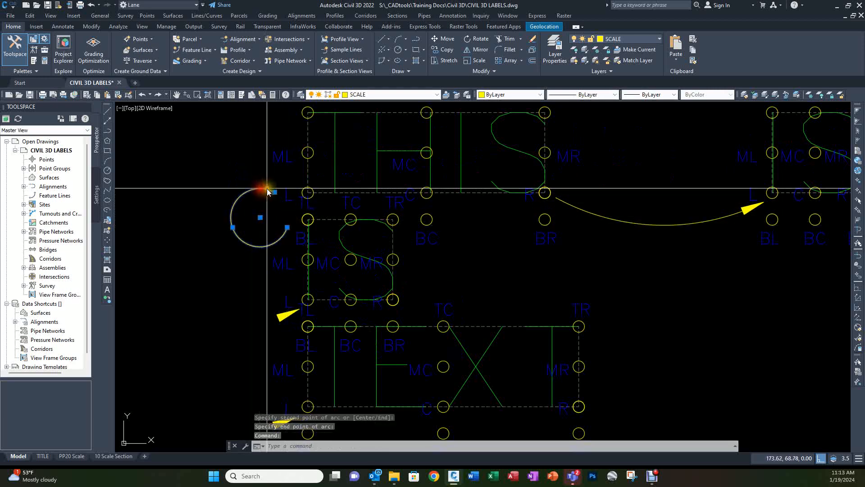
{"action": "left_click", "coordinate": [275, 192]}
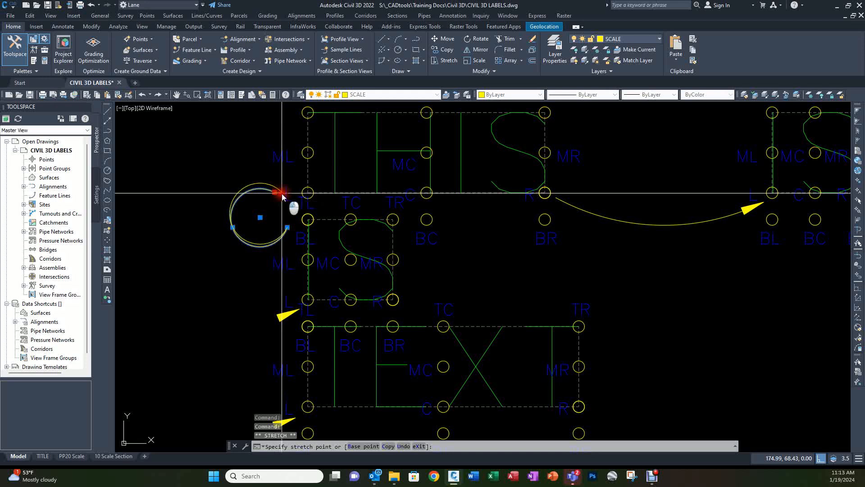
{"action": "key", "text": "Escape"}
{"action": "key", "text": "Escape"}
{"action": "mouse_move", "coordinate": [290, 280]}
{"action": "middle_mouse_down"}
{"action": "mouse_move", "coordinate": [309, 182]}
{"action": "mouse_move", "coordinate": [314, 194]}
{"action": "middle_mouse_up"}
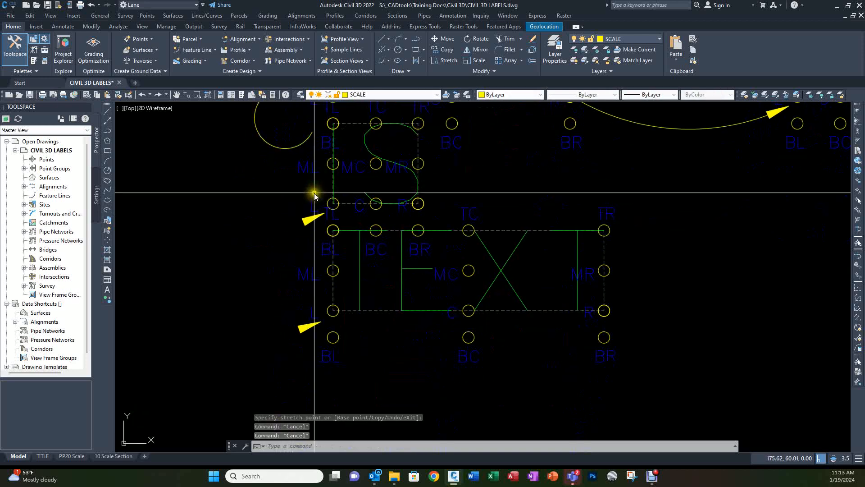
{"action": "type", "text": "c"}
{"action": "key", "text": "Return"}
{"action": "left_click", "coordinate": [305, 203]}
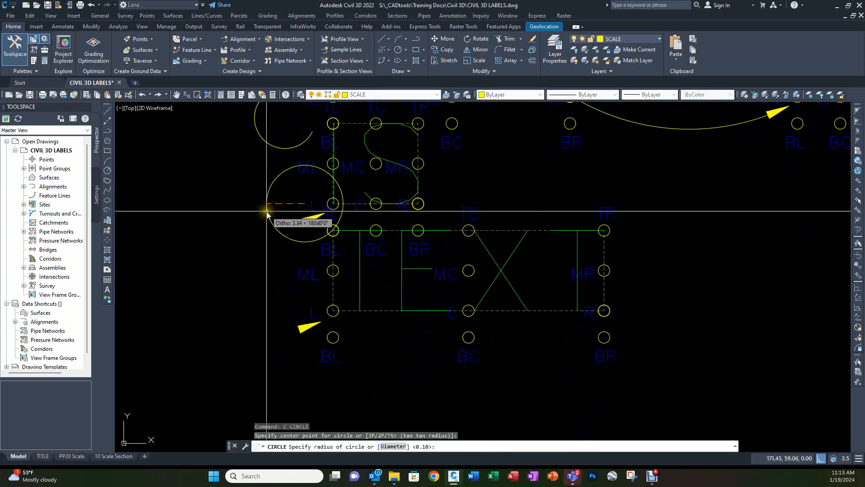
{"action": "key", "text": "Escape"}
- Draw a three-point arc curving outward from the lower-left of the copied IS to the upper-left of the copied TEXT
{"action": "type", "text": "a"}
{"action": "key", "text": "Return"}
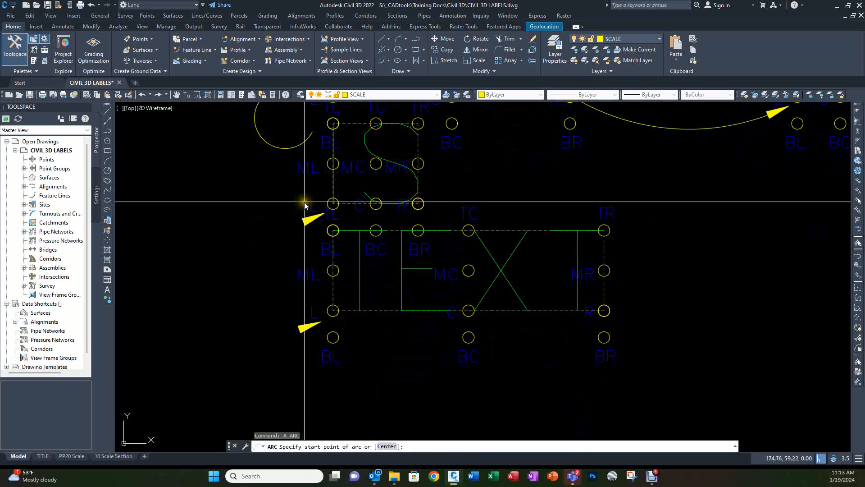
{"action": "left_click", "coordinate": [305, 202]}
{"action": "left_click", "coordinate": [266, 227]}
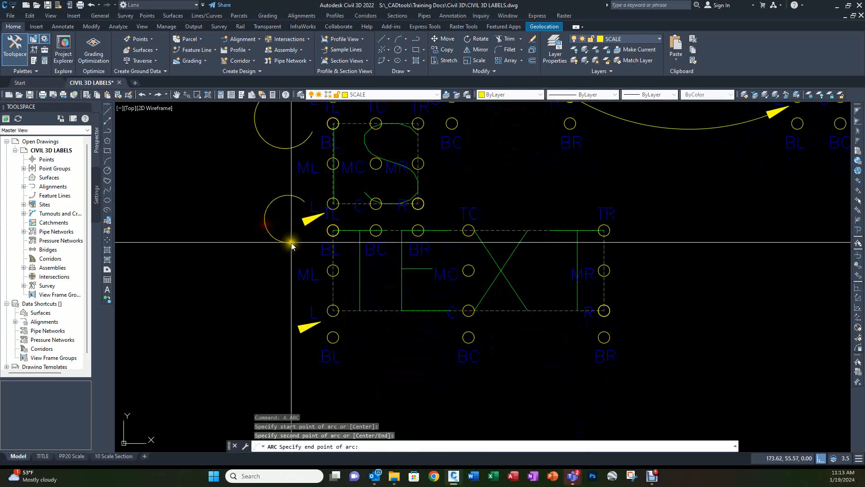
{"action": "left_click", "coordinate": [310, 243]}
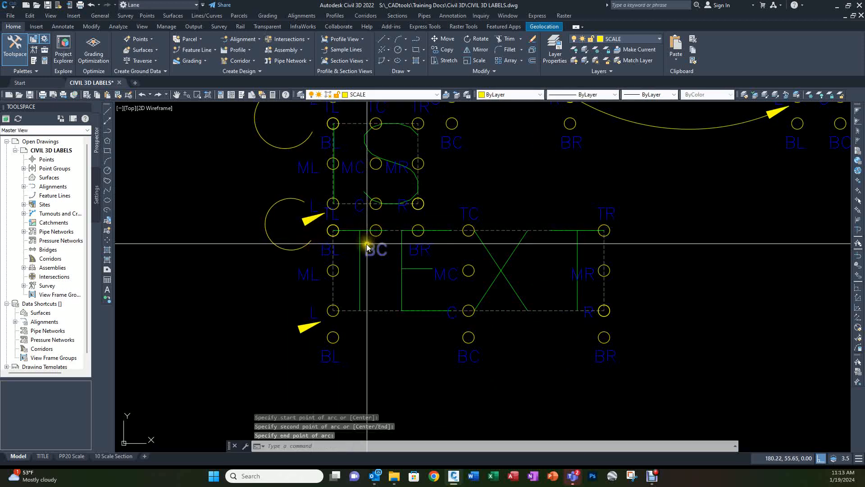
- Erase the leftover arrowhead beside the lower-left corner of the copied TEXT block
{"action": "scroll", "coordinate": [368, 244], "scroll_direction": "down", "scroll_amount": 4}
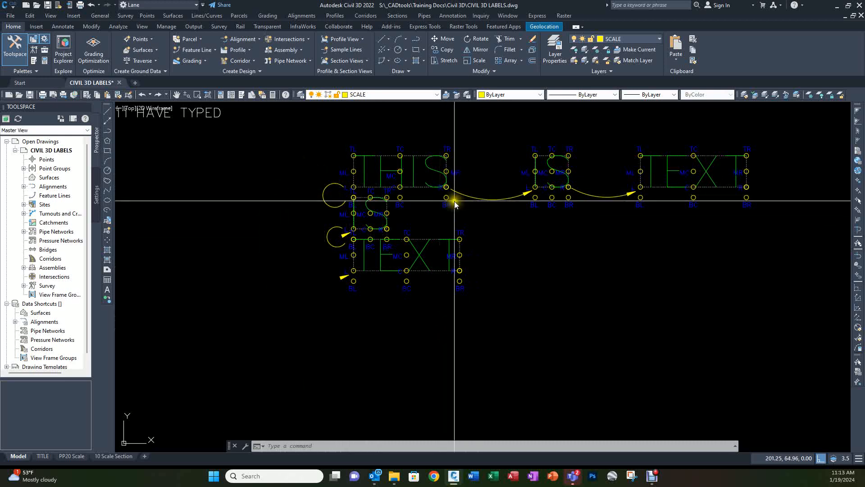
{"action": "key", "text": "Escape"}
{"action": "key", "text": "Escape"}
{"action": "left_click", "coordinate": [343, 279]}
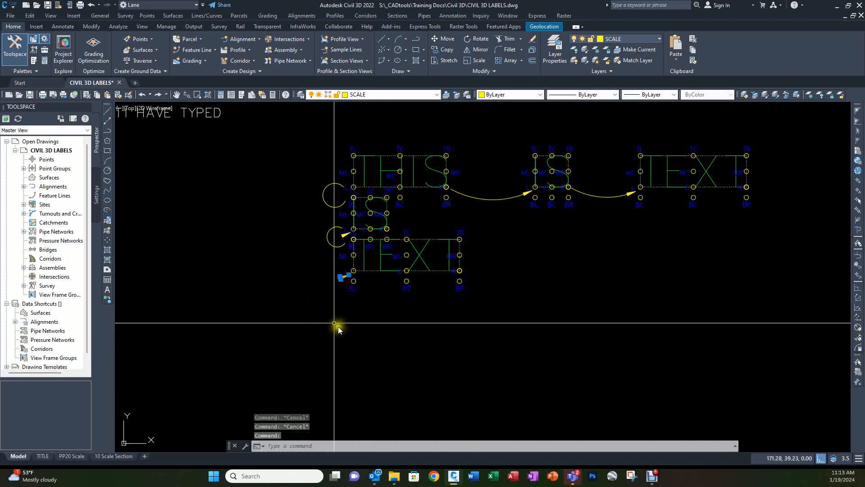
{"action": "type", "text": "e"}
{"action": "key", "text": "Return"}
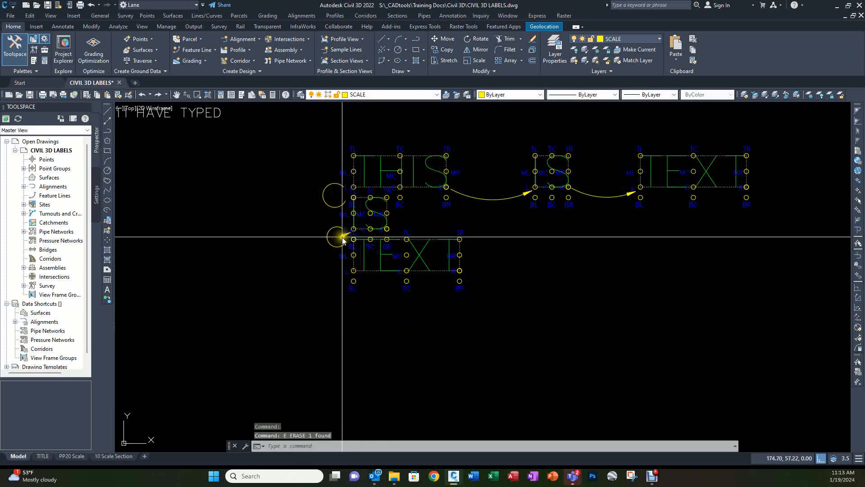